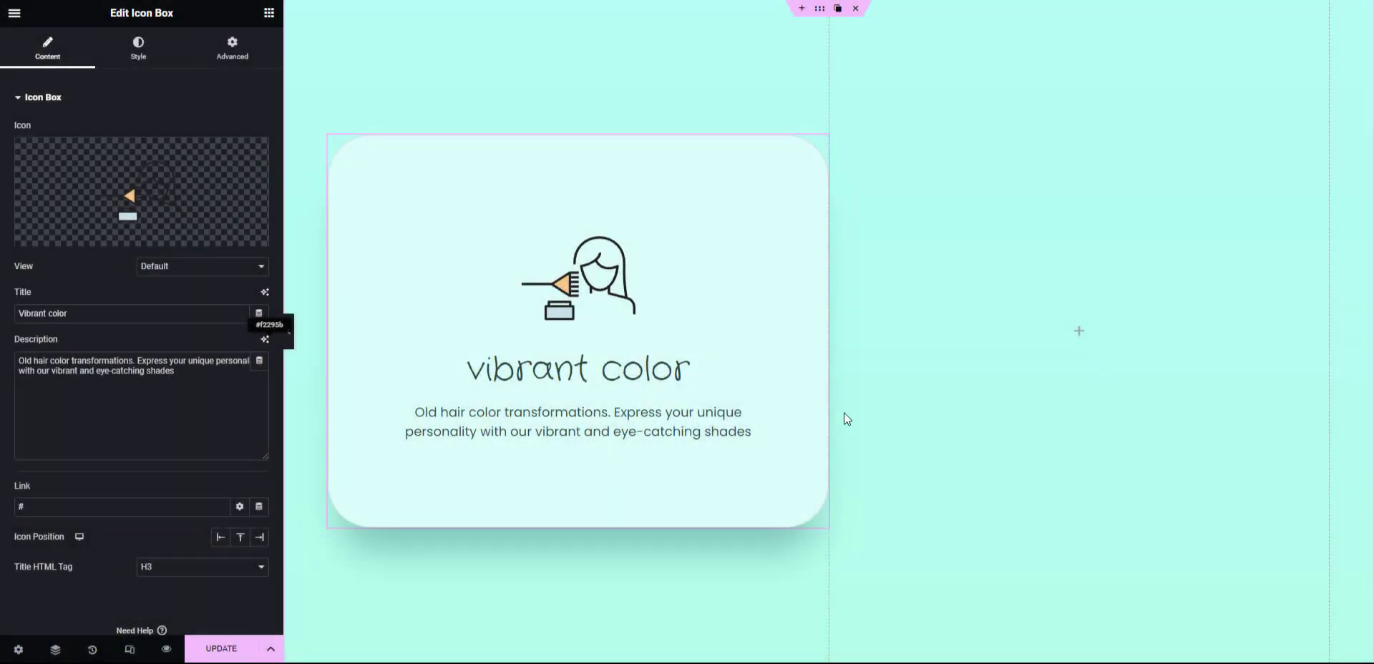
Start a rule in the icon box's Custom CSS with the selector "selector .elementor-icon-box-title".
left_click(245, 55)
scroll(115, 282, "down", 5)
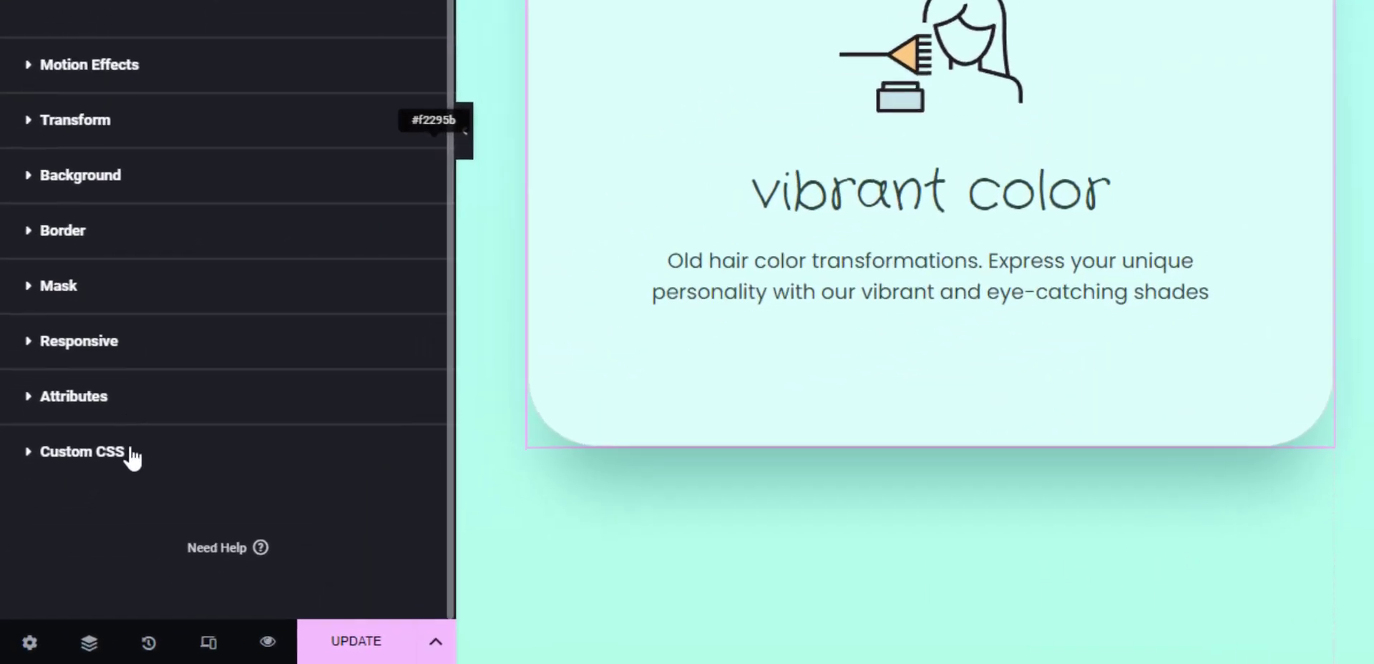
left_click(83, 448)
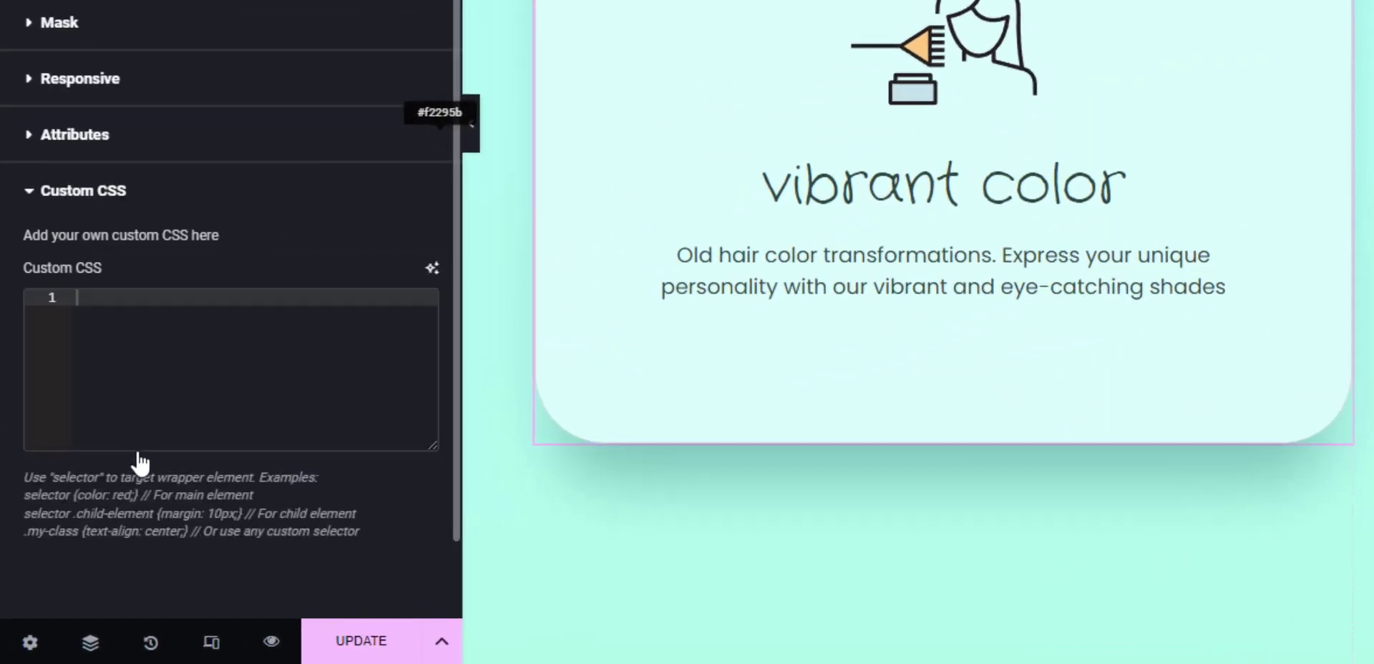
left_click(185, 378)
type("se")
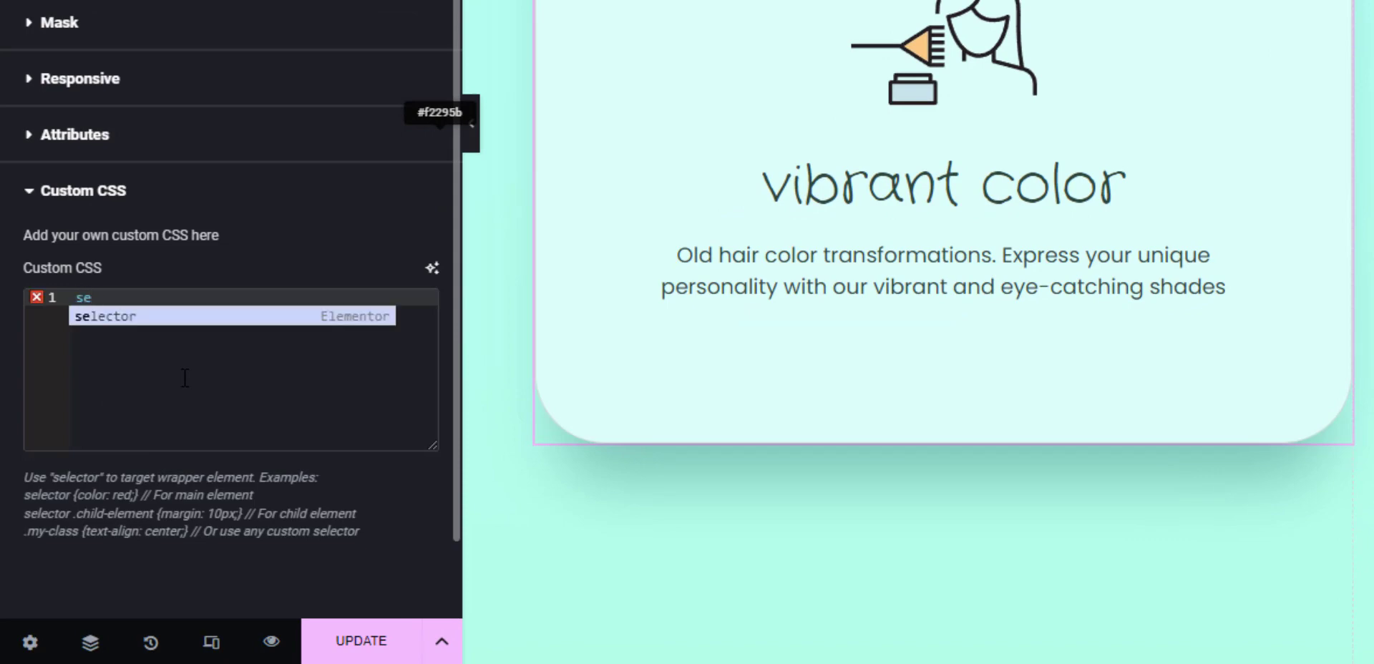
key("Return")
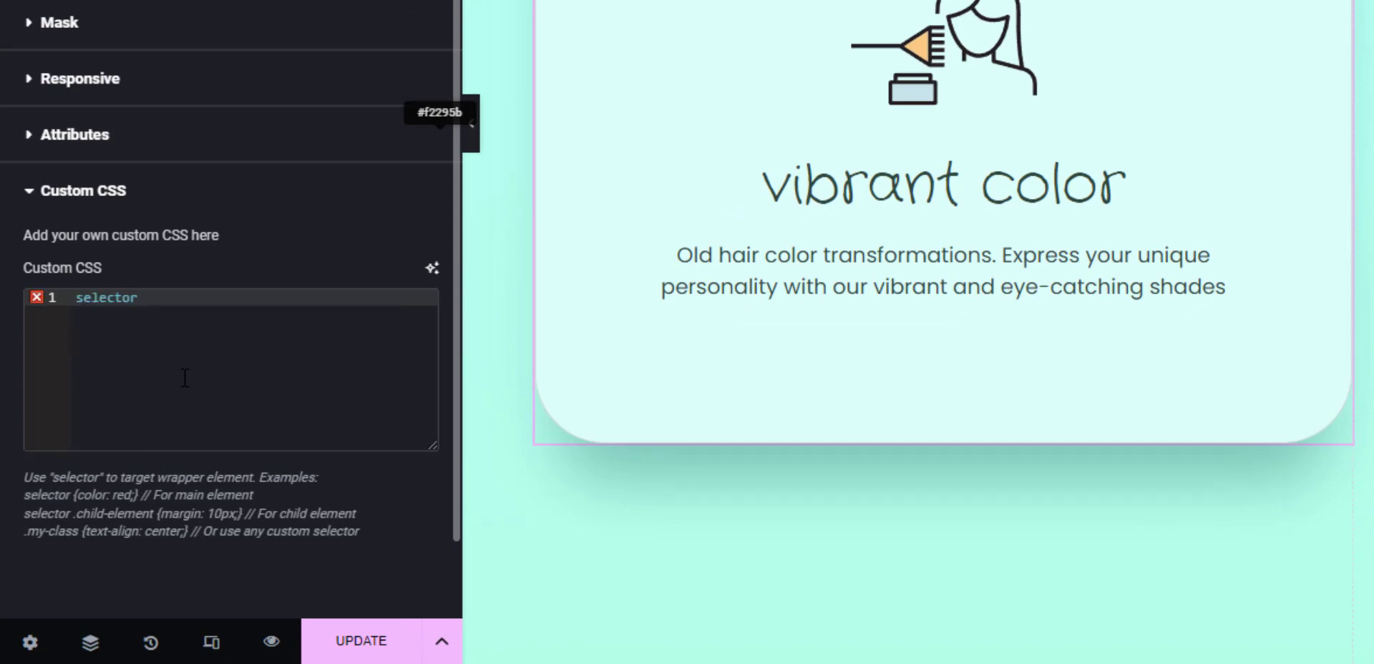
type(".ele")
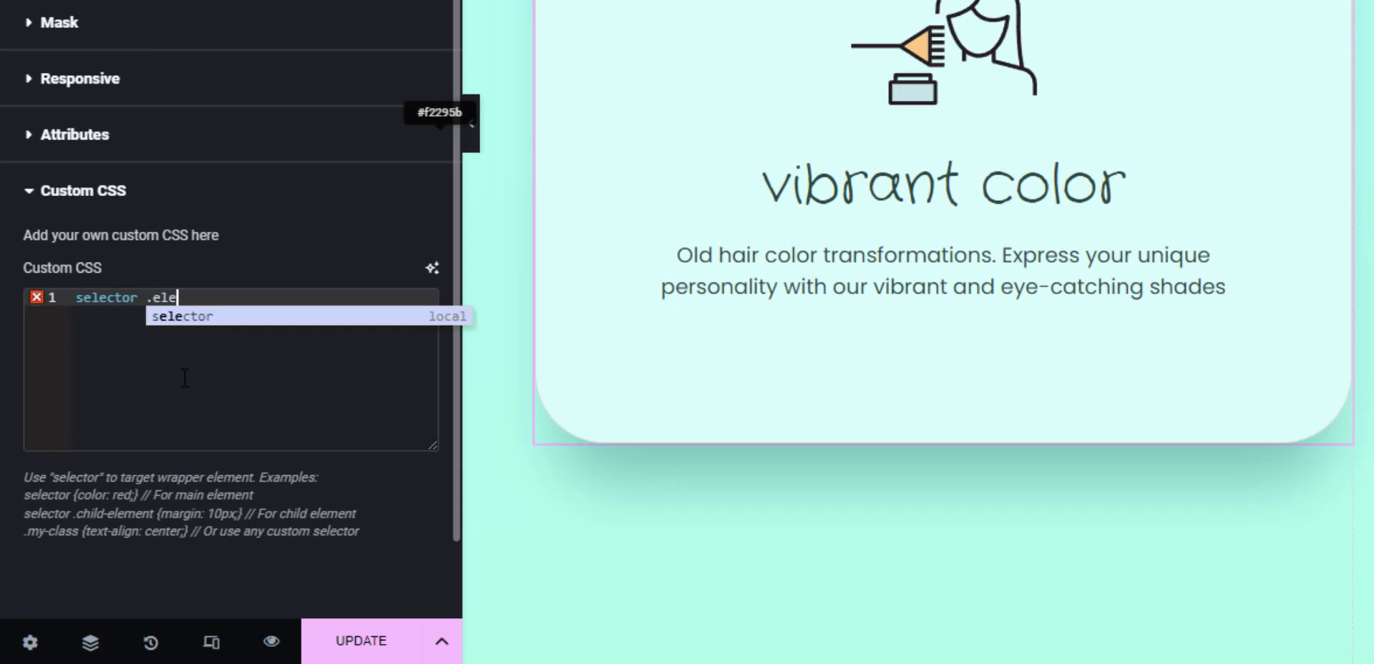
type("mentor")
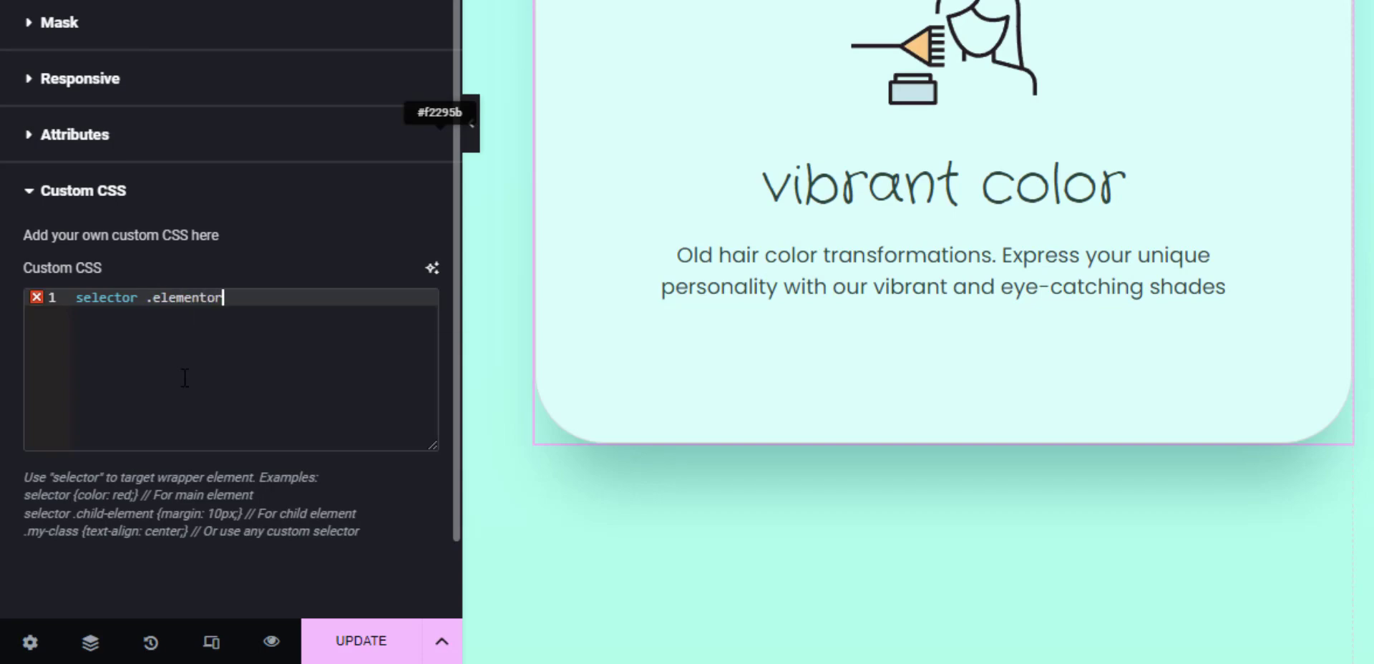
type("-icon-box-title {")
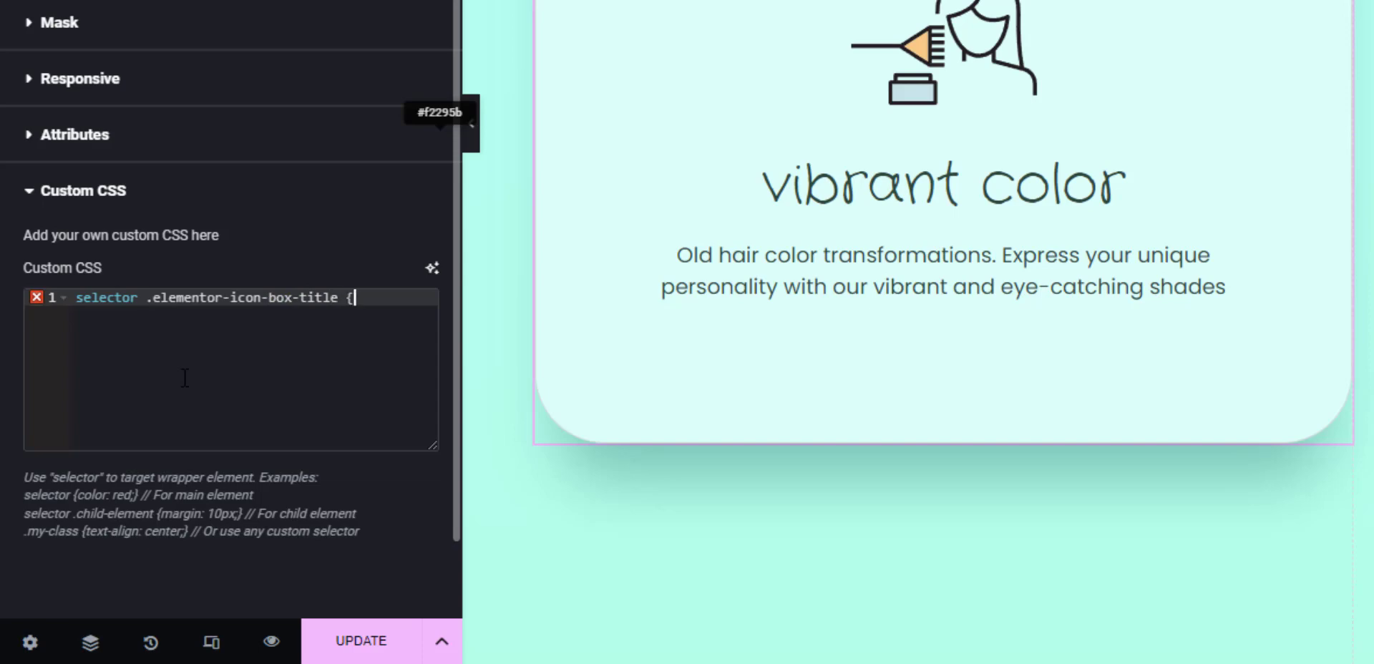
key("Return")
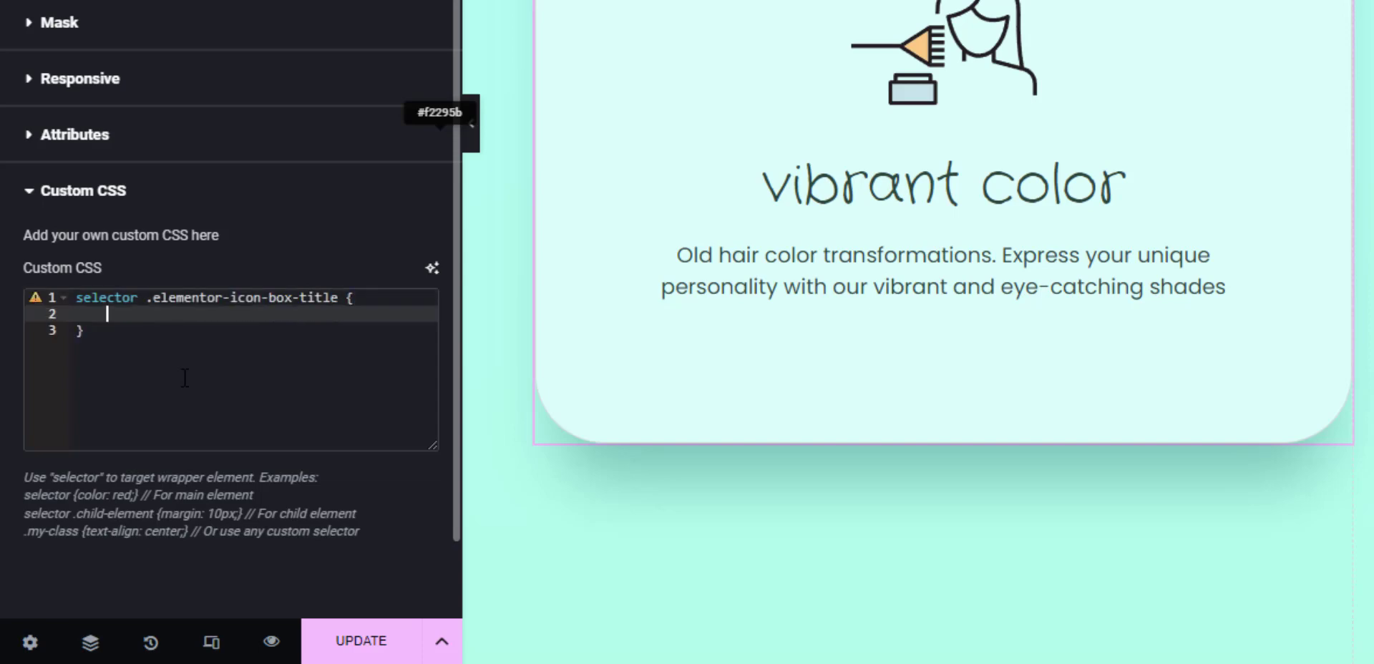
Add the declaration outline: 1px solid red to the title rule.
type("outlin")
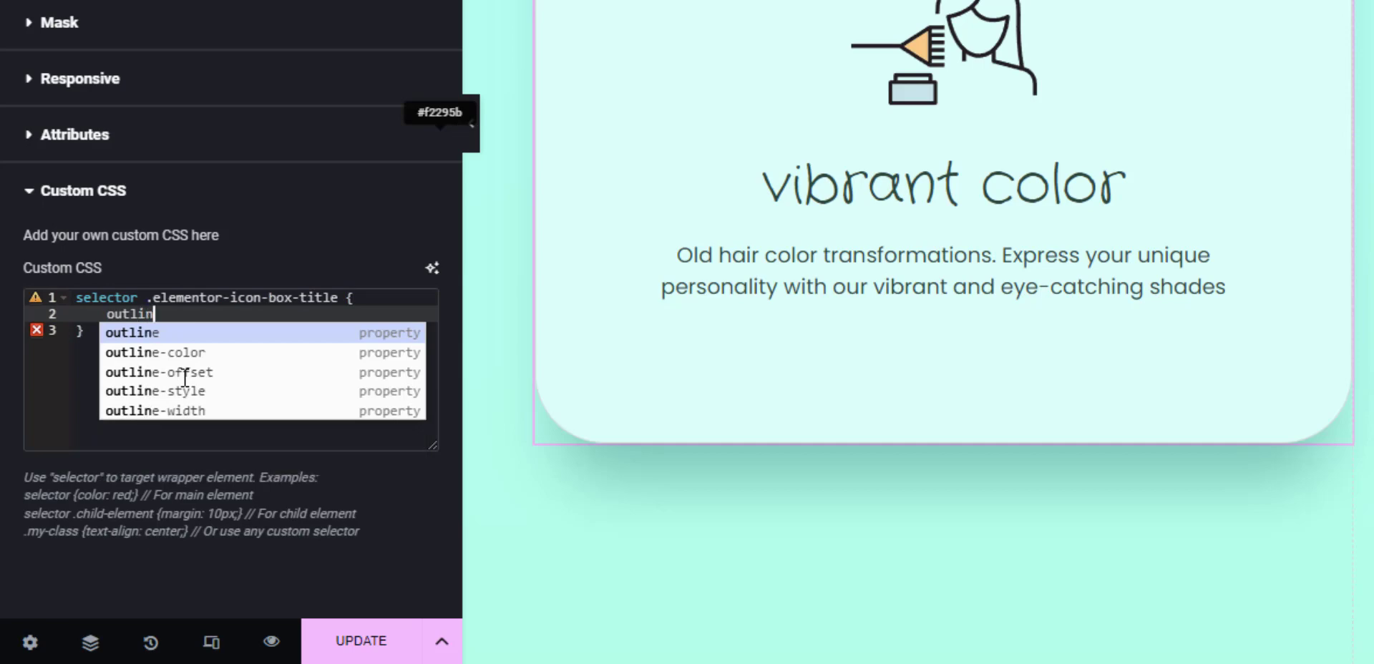
type("e: 1px ")
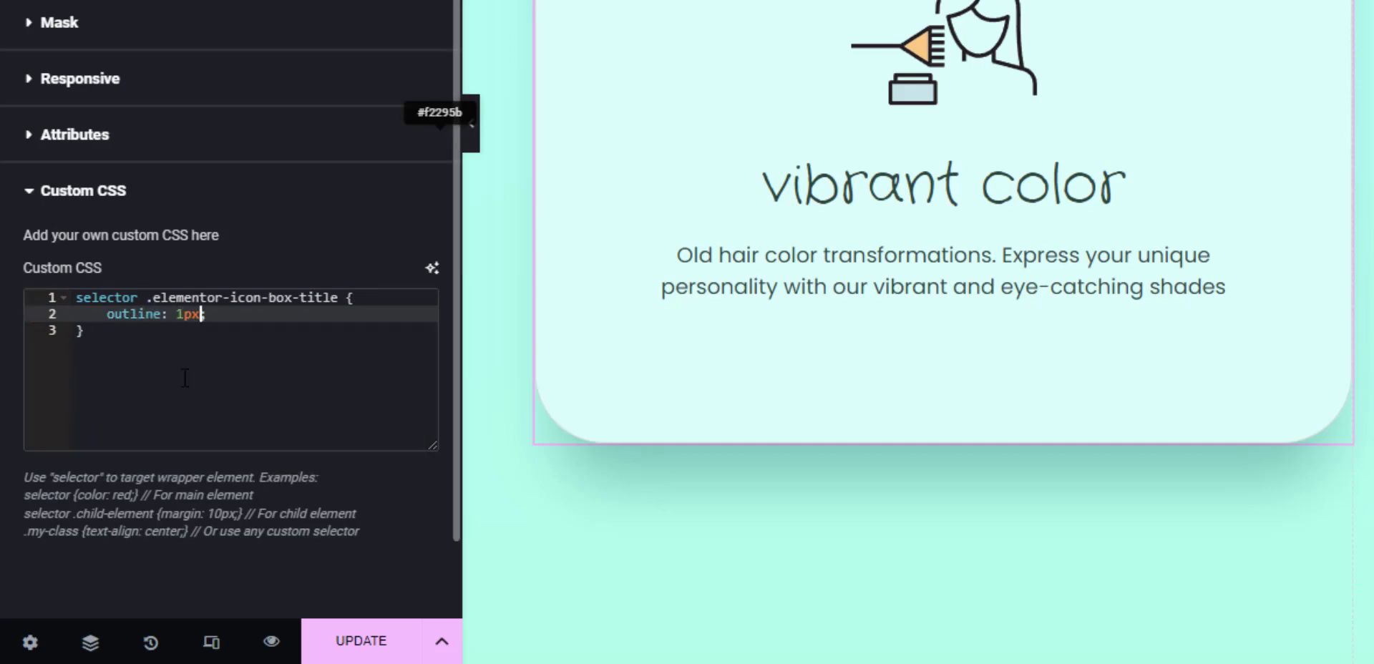
type("solid red")
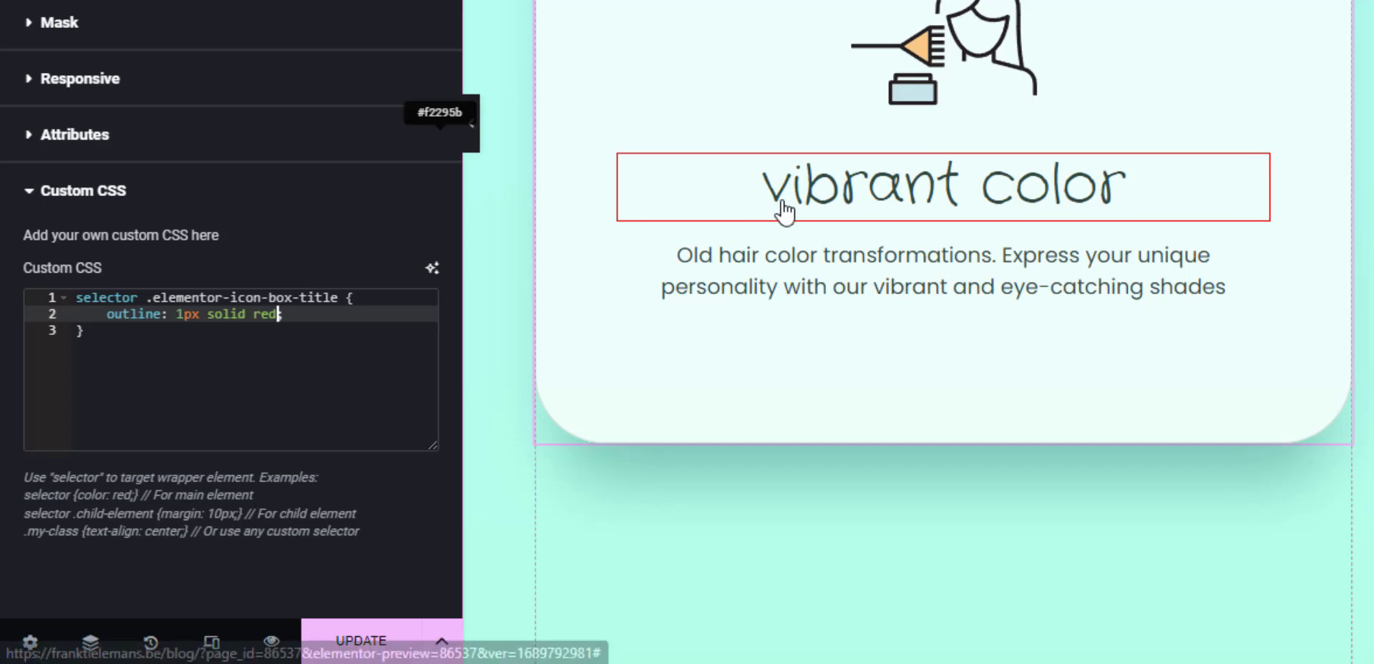
Extend the rule's selector to the title link's pseudo-element, ending in "a::before".
left_click(341, 297)
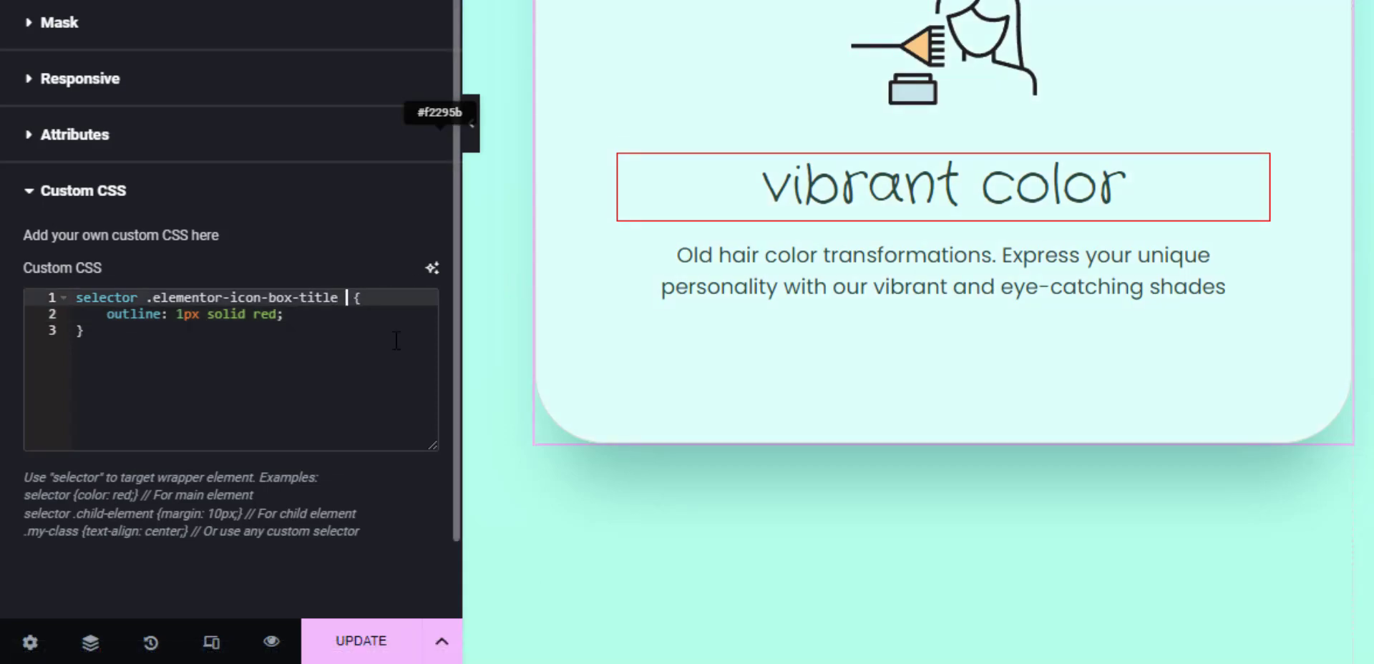
type("a")
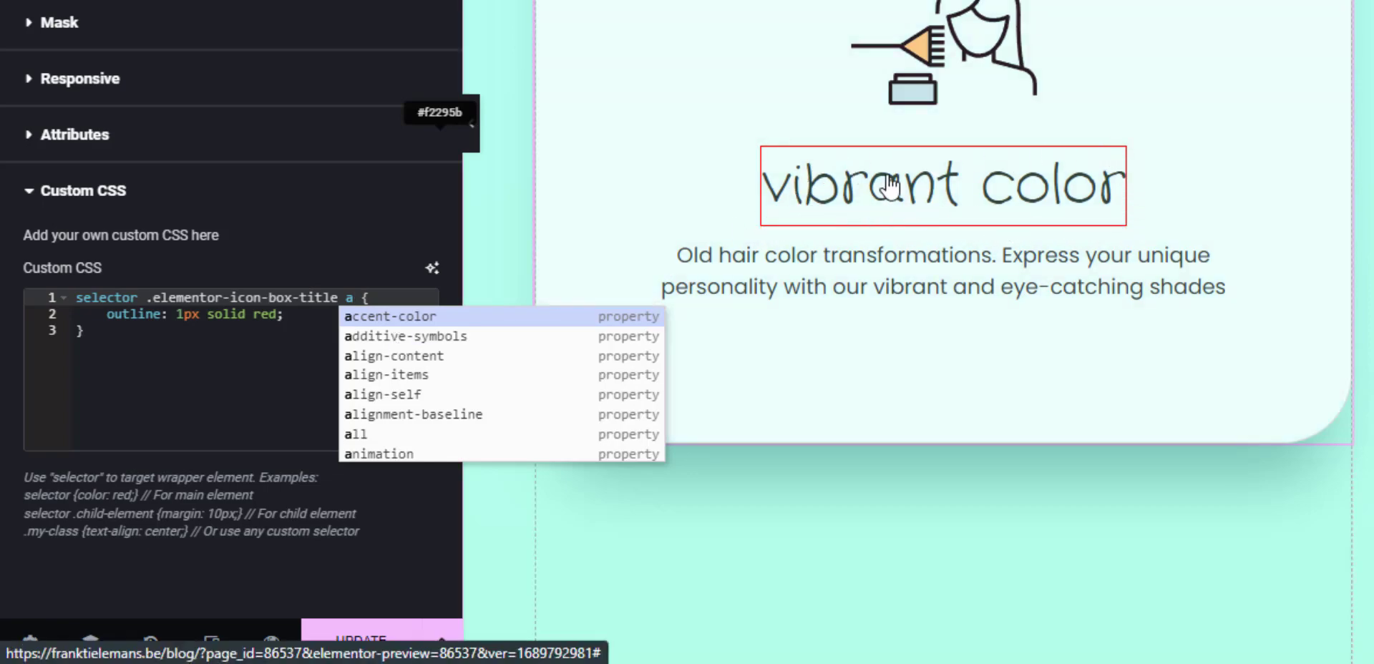
left_click(291, 377)
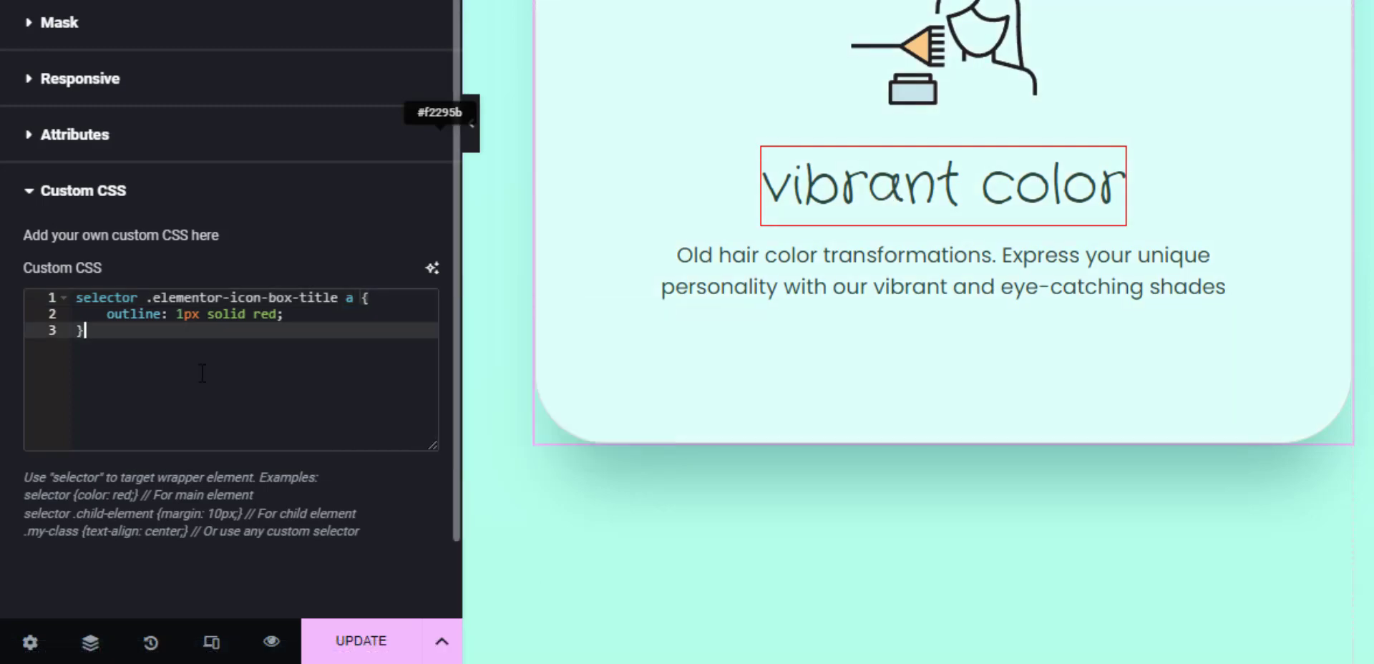
left_click(358, 297)
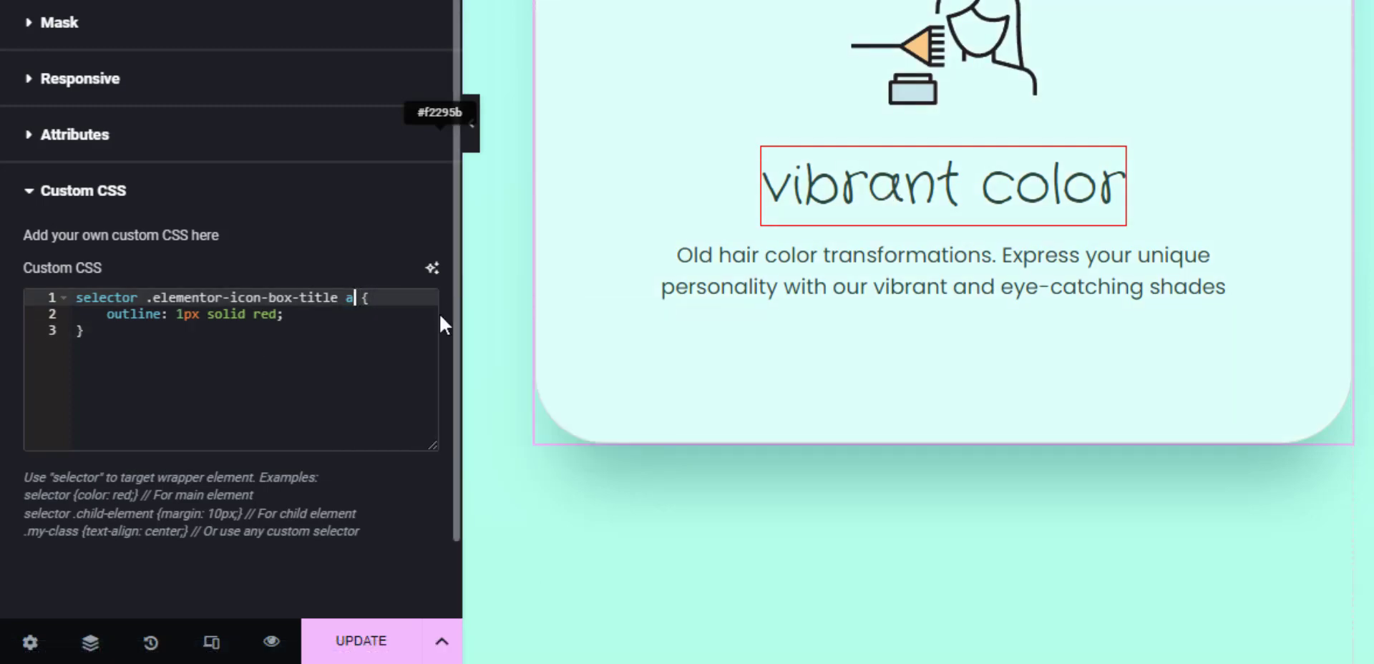
type("::")
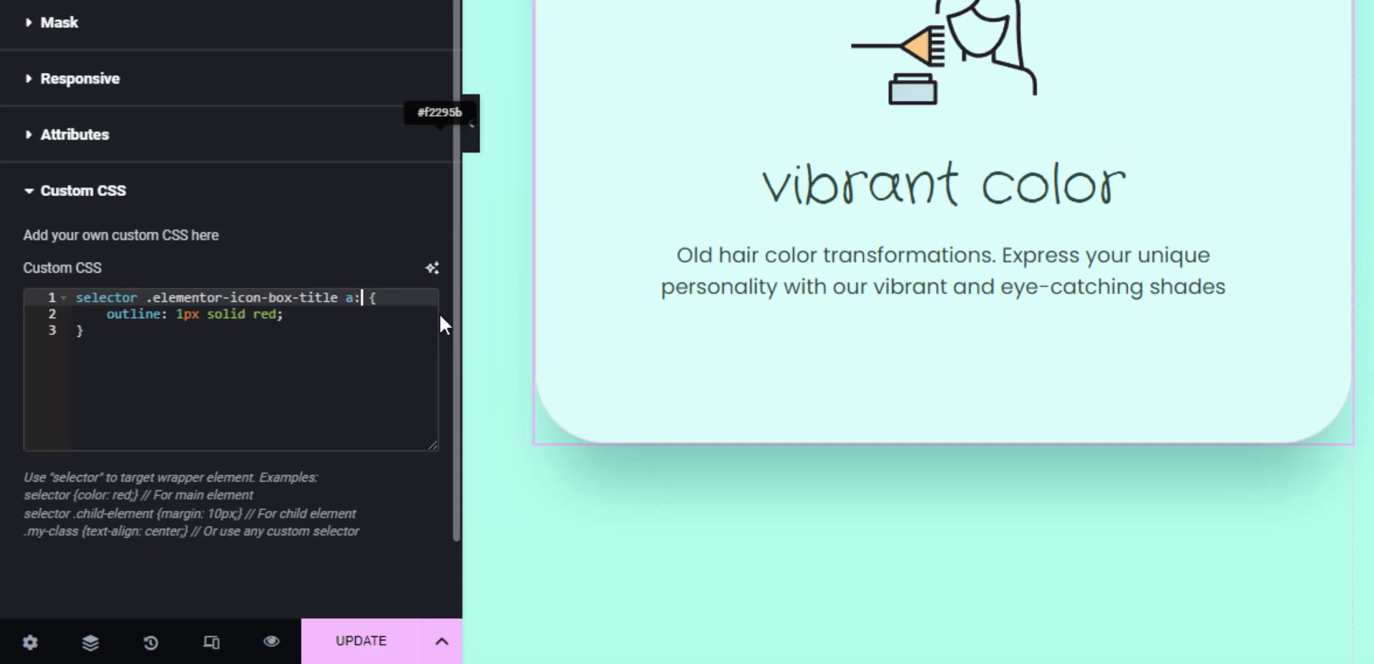
type("before")
left_click(208, 315)
Add the declarations content: "" and position: absolute to the a::before rule.
left_click(286, 314)
key("Return")
type("content")
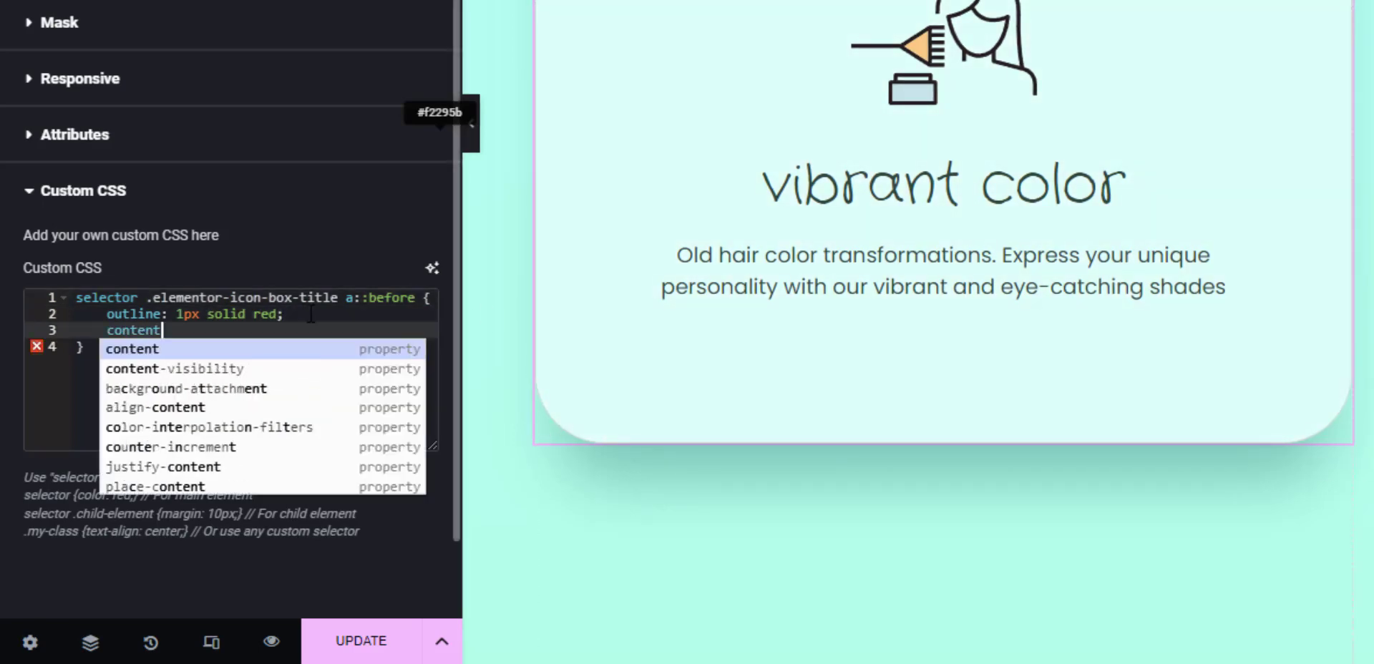
key("Return")
type("\"\";")
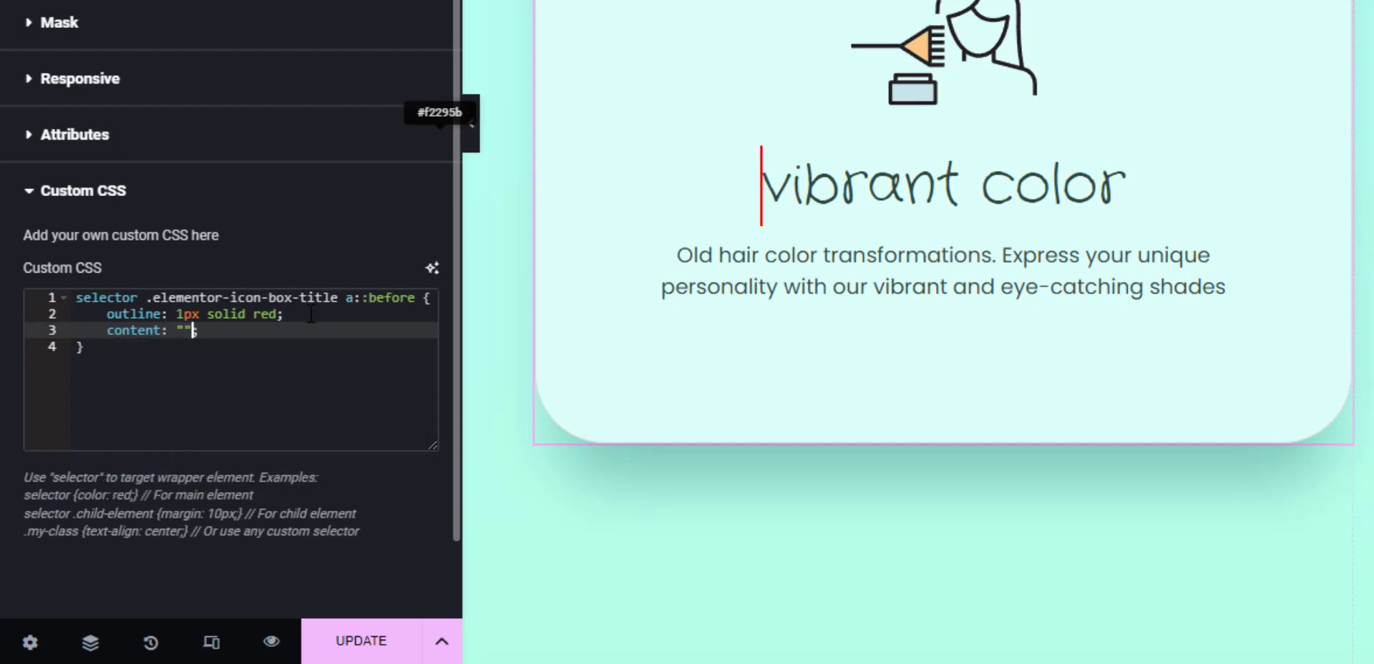
key("Return")
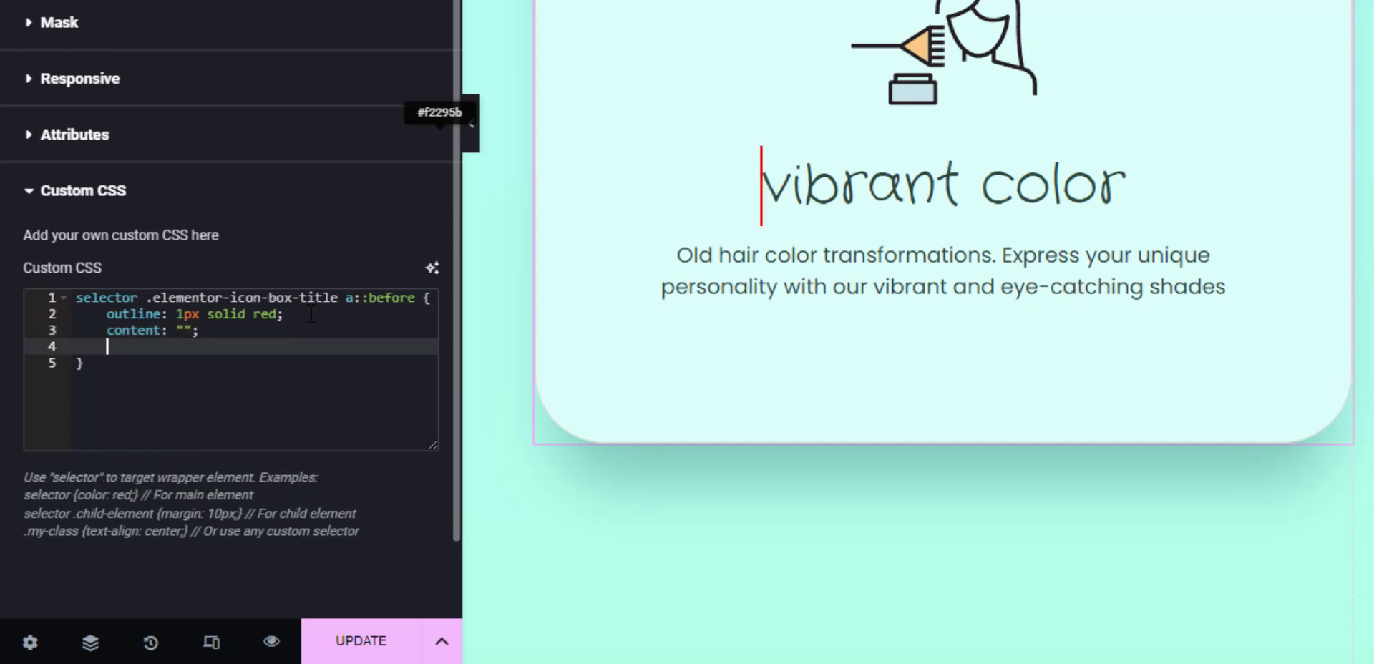
type("pos")
key("Return")
type("absol")
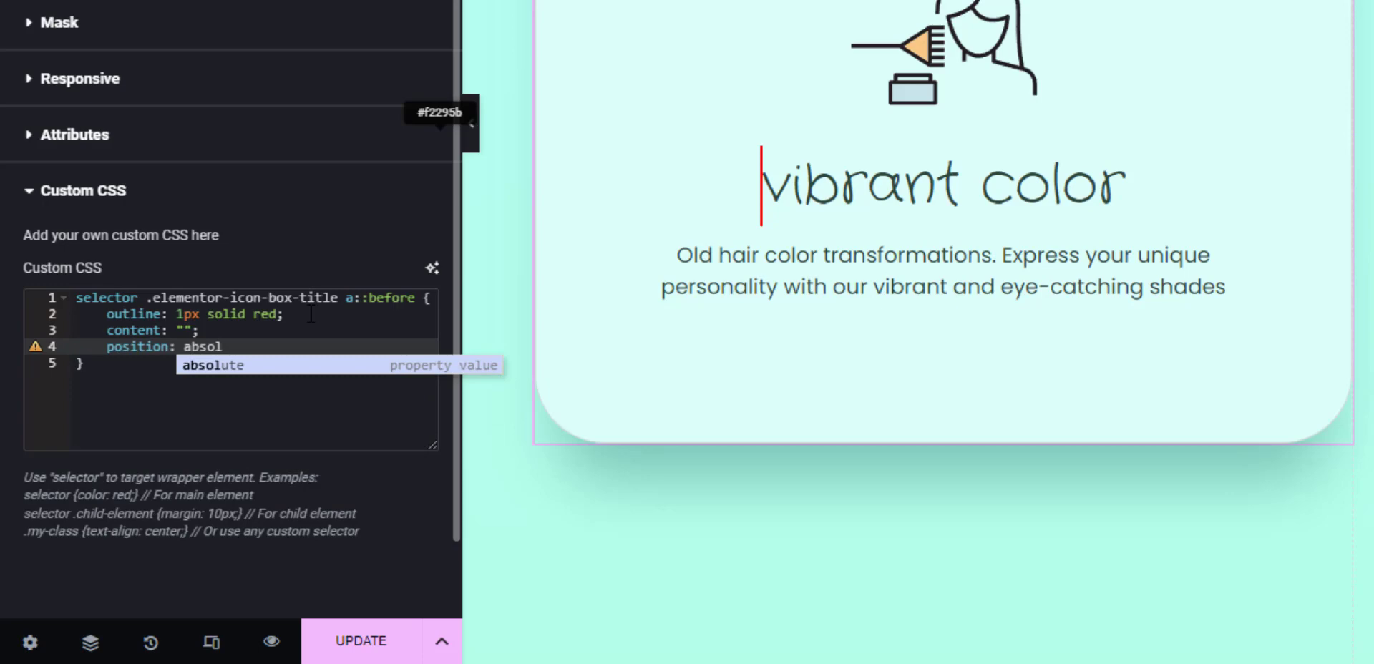
key("Return")
type(";")
key("Return")
Pin the pseudo-element to the corner with left: 0 and top: 0.
type("l")
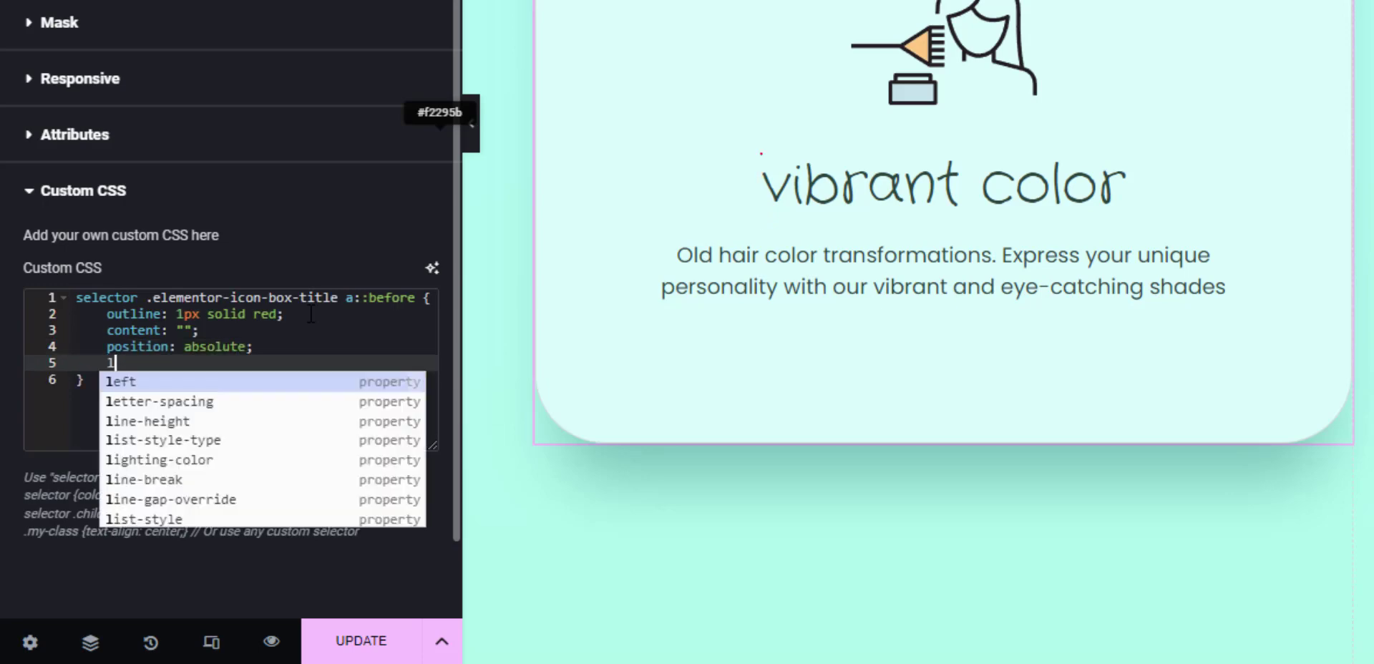
type("eft")
key("Return")
type("0;")
key("Return")
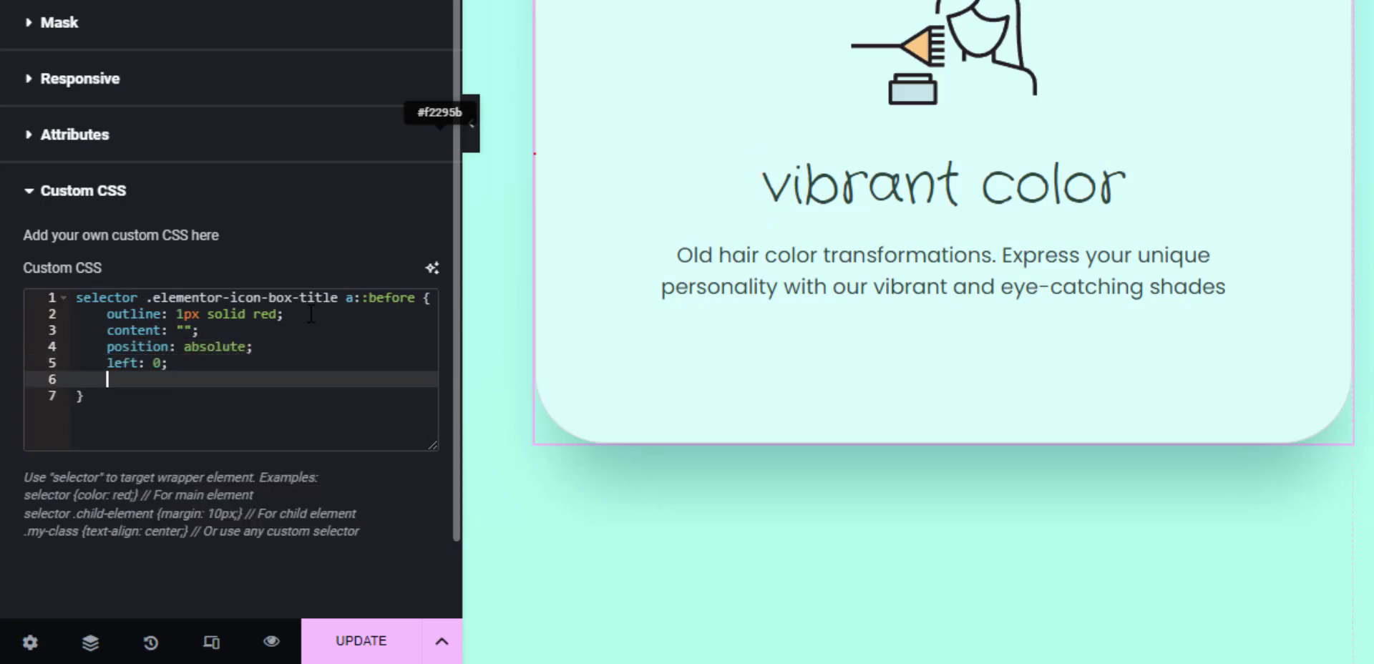
type("to")
key("Return")
type("0;")
key("Return")
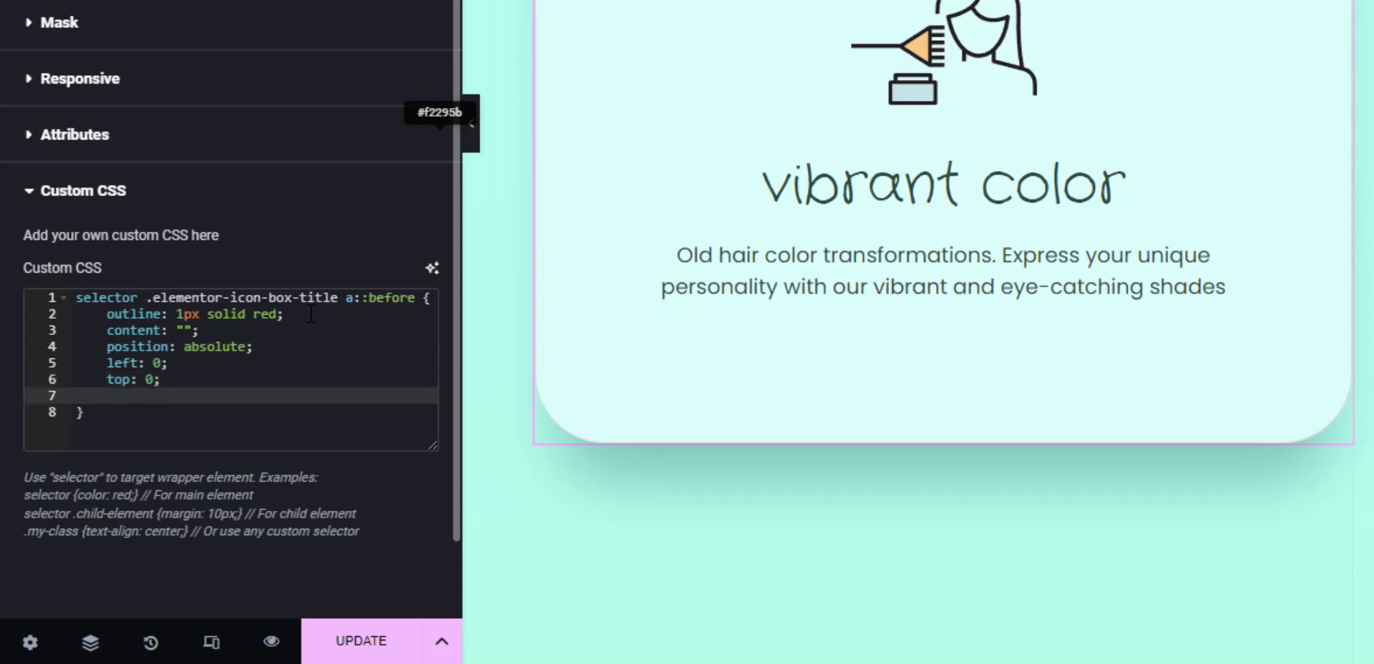
Stretch the pseudo-element over the box with width: 100% and height: 100%.
type("width")
key("Return")
type("100;%;")
key("Return")
type("height")
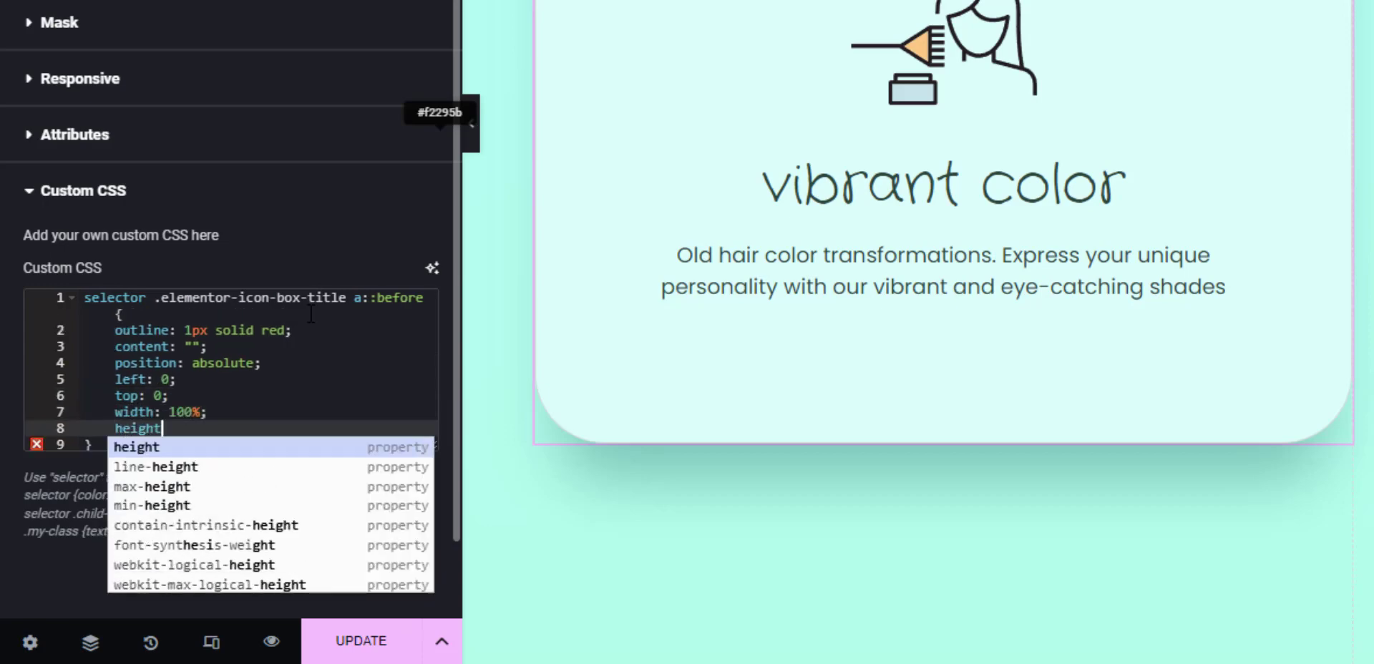
key("Return")
type("100%;")
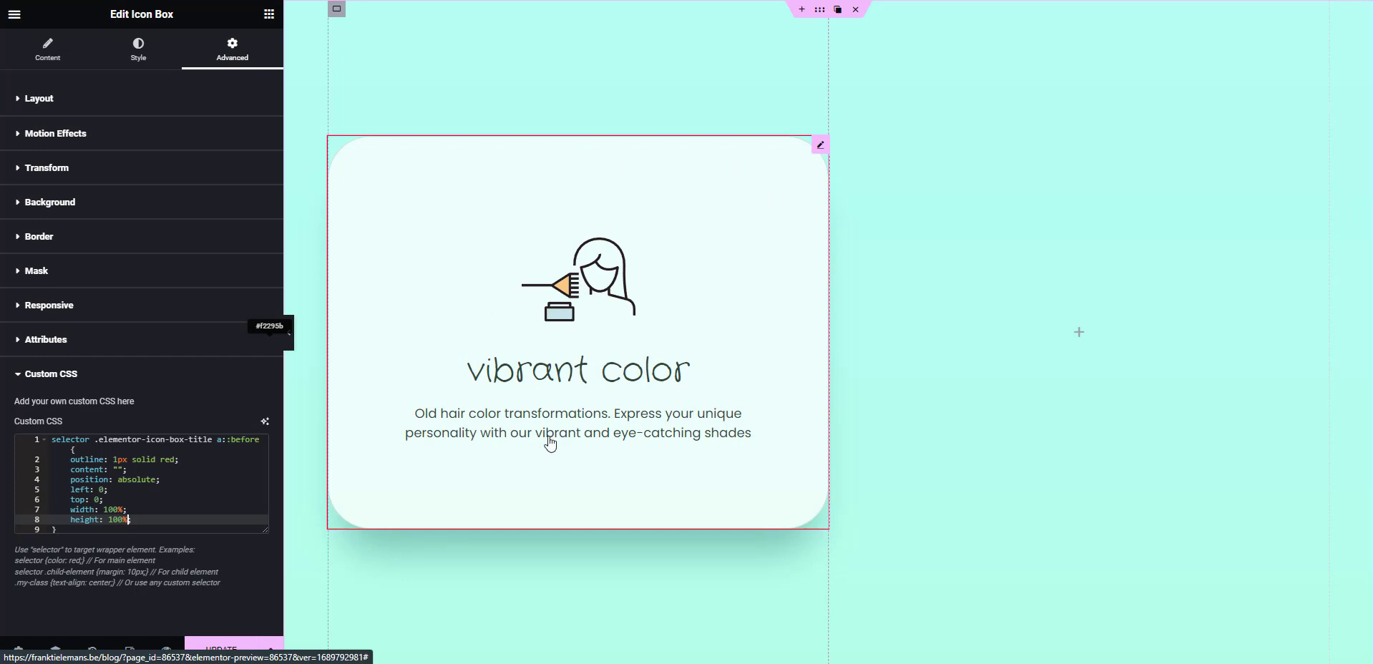
Delete the red outline declaration from the a::before rule.
left_click(216, 461)
left_click_drag(190, 459, 81, 459)
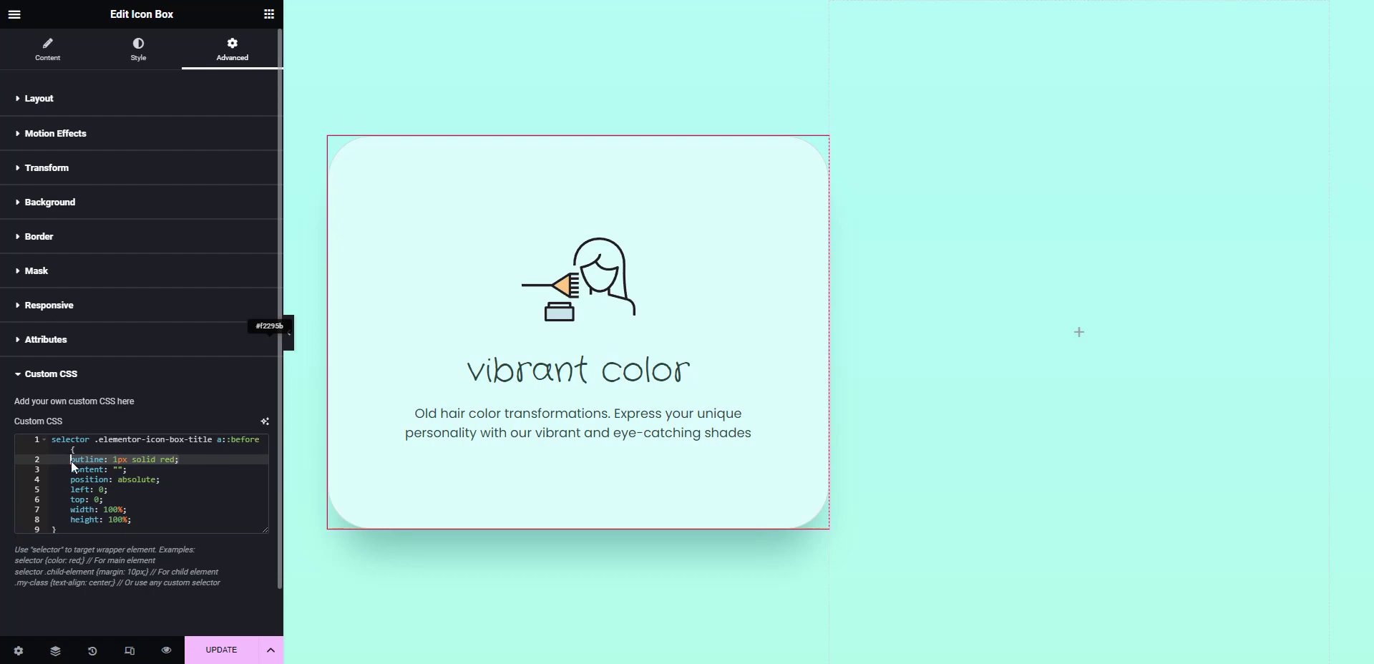
key("BackSpace")
key("BackSpace")
key("BackSpace")
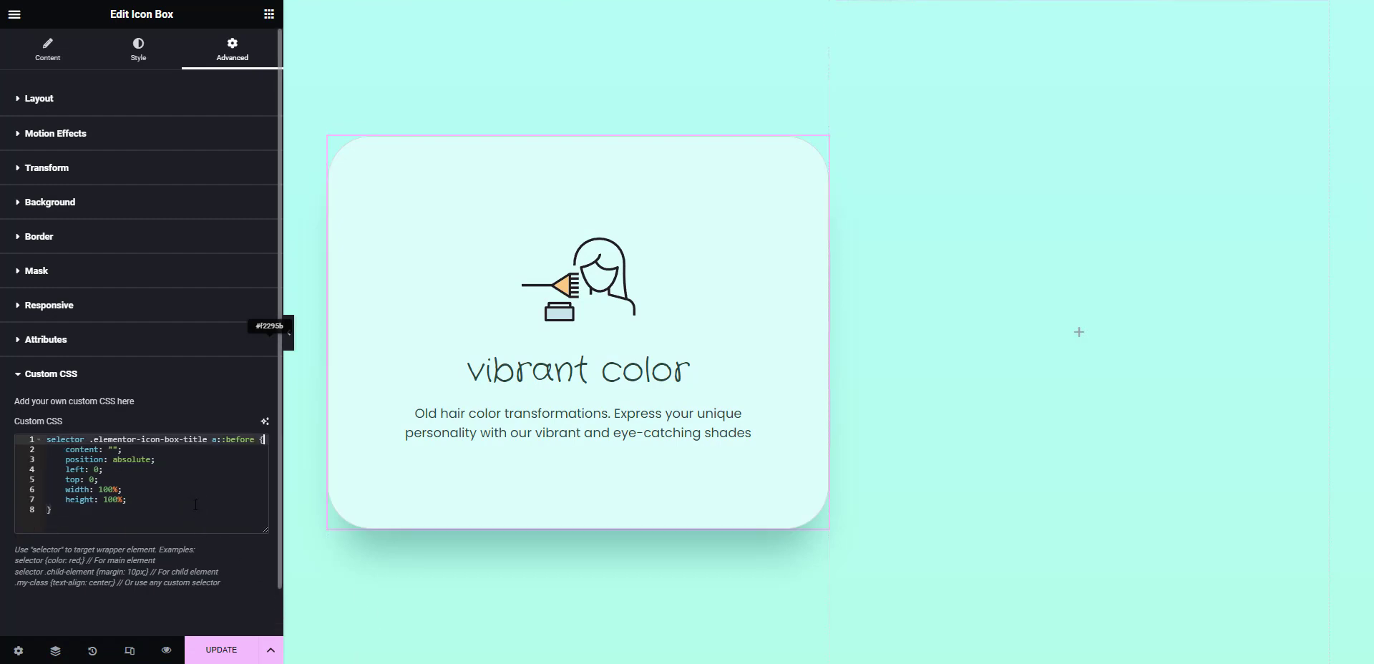
left_click(210, 495)
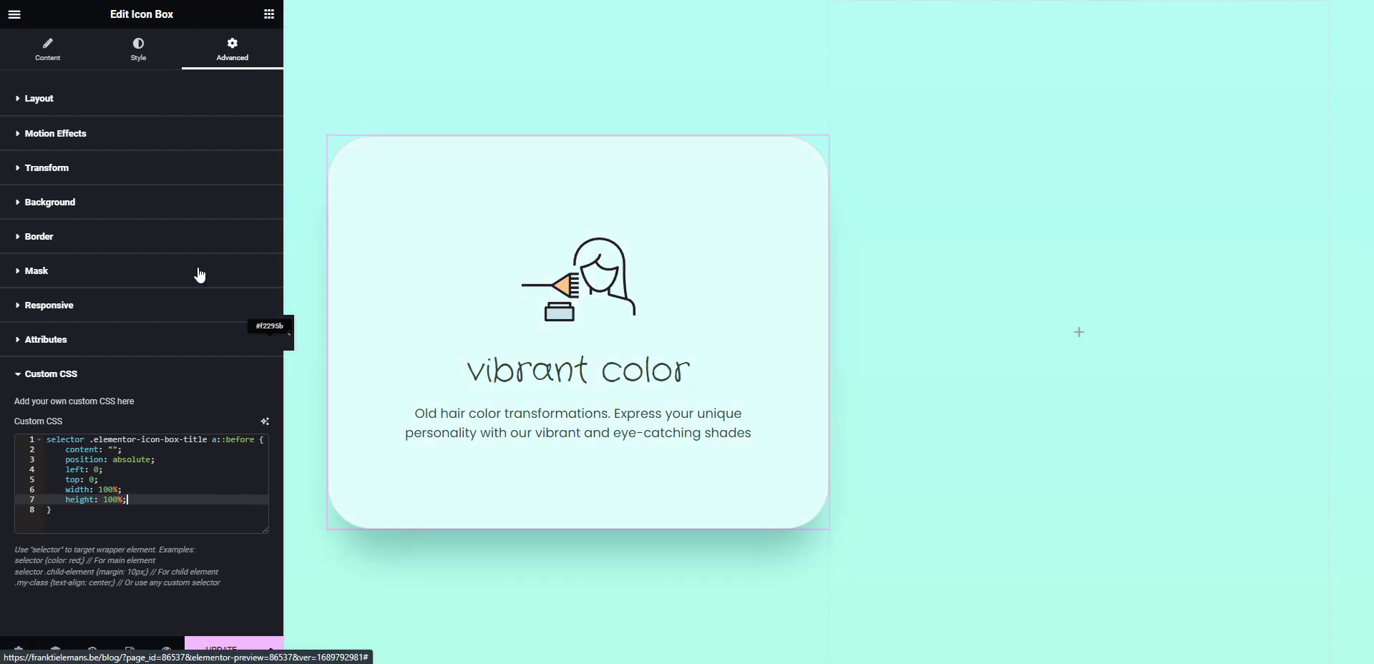
Set the icon's hover animation to Grow.
left_click(140, 52)
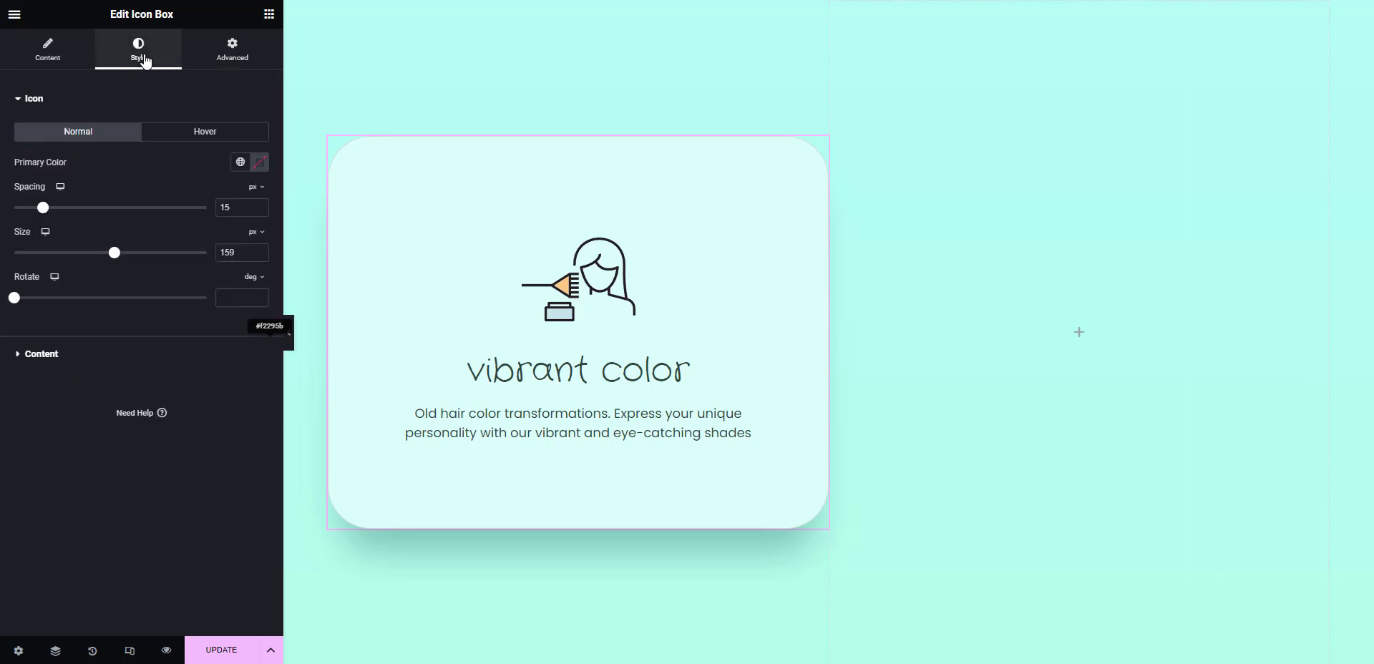
left_click(181, 132)
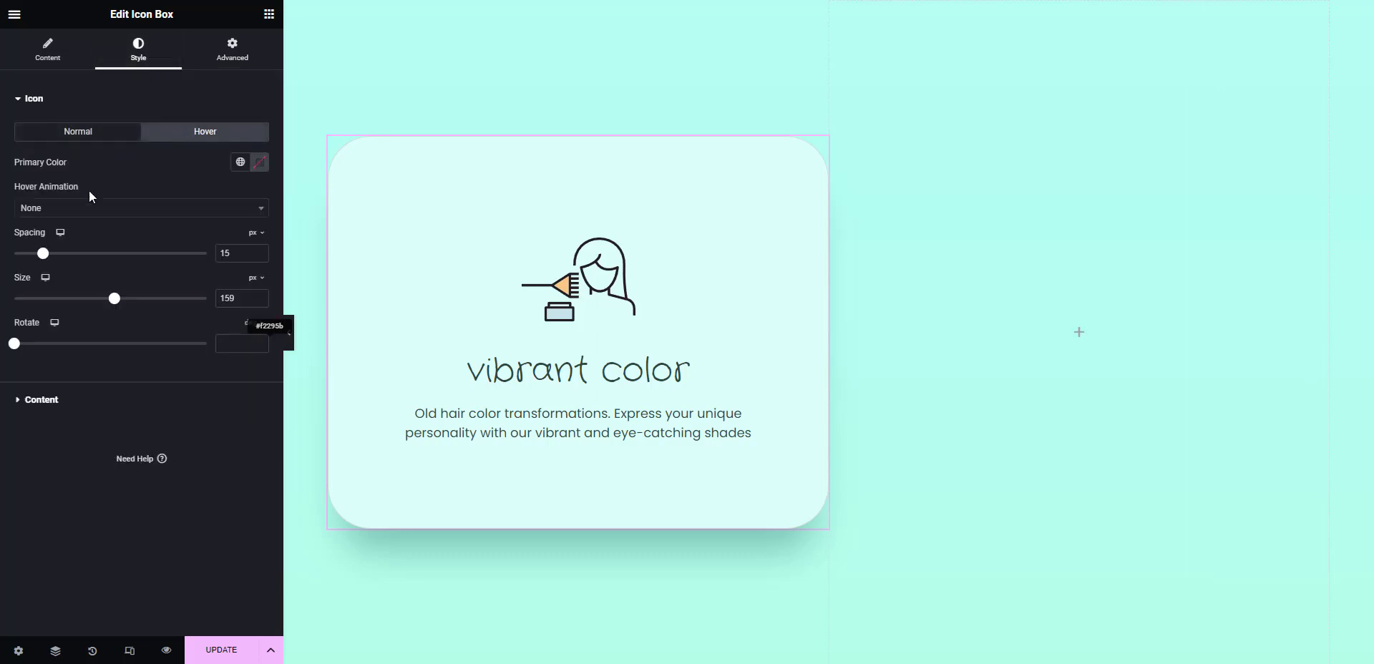
left_click(73, 208)
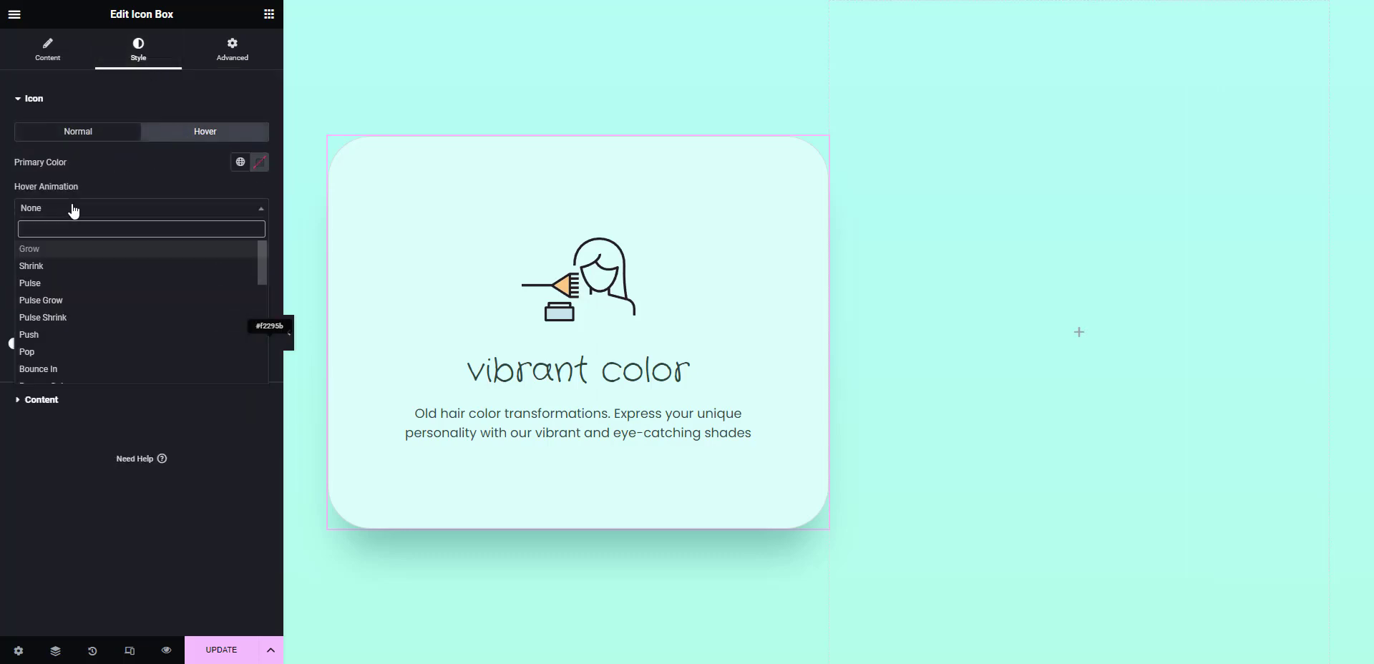
left_click(86, 251)
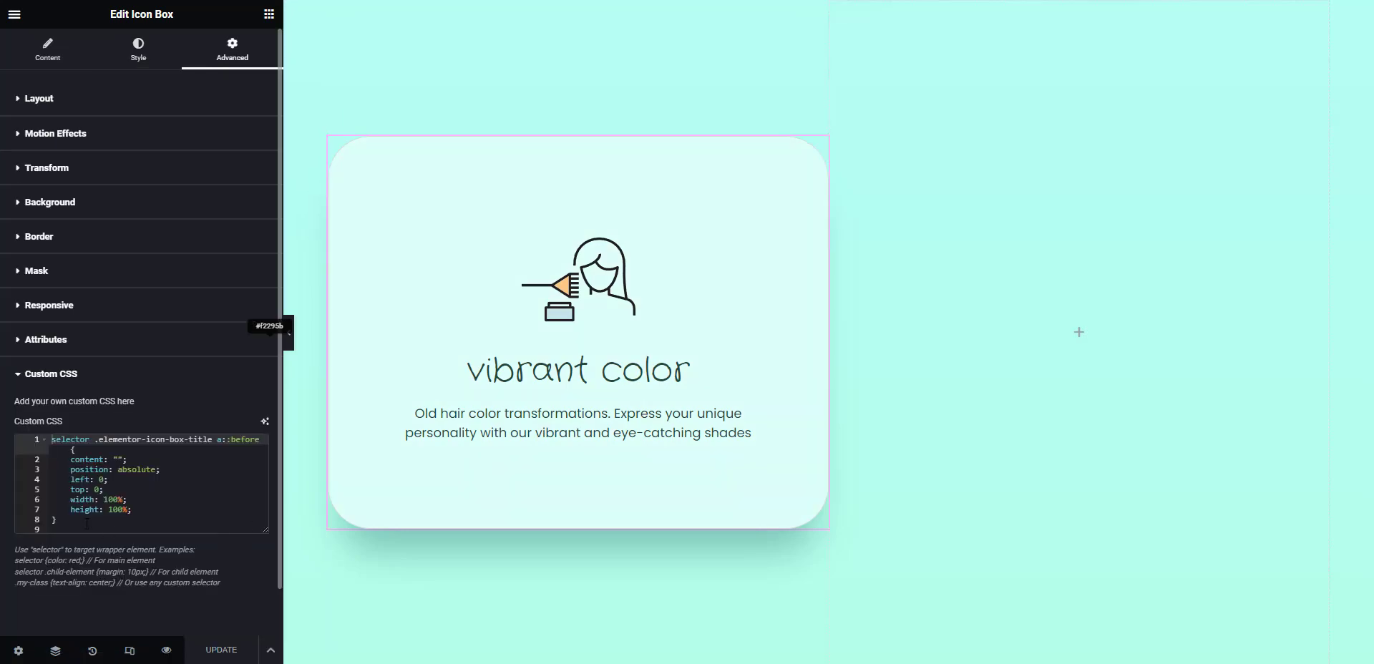
Start a new CSS rule for selector .elementor-icon below the a::before rule.
left_click(86, 523)
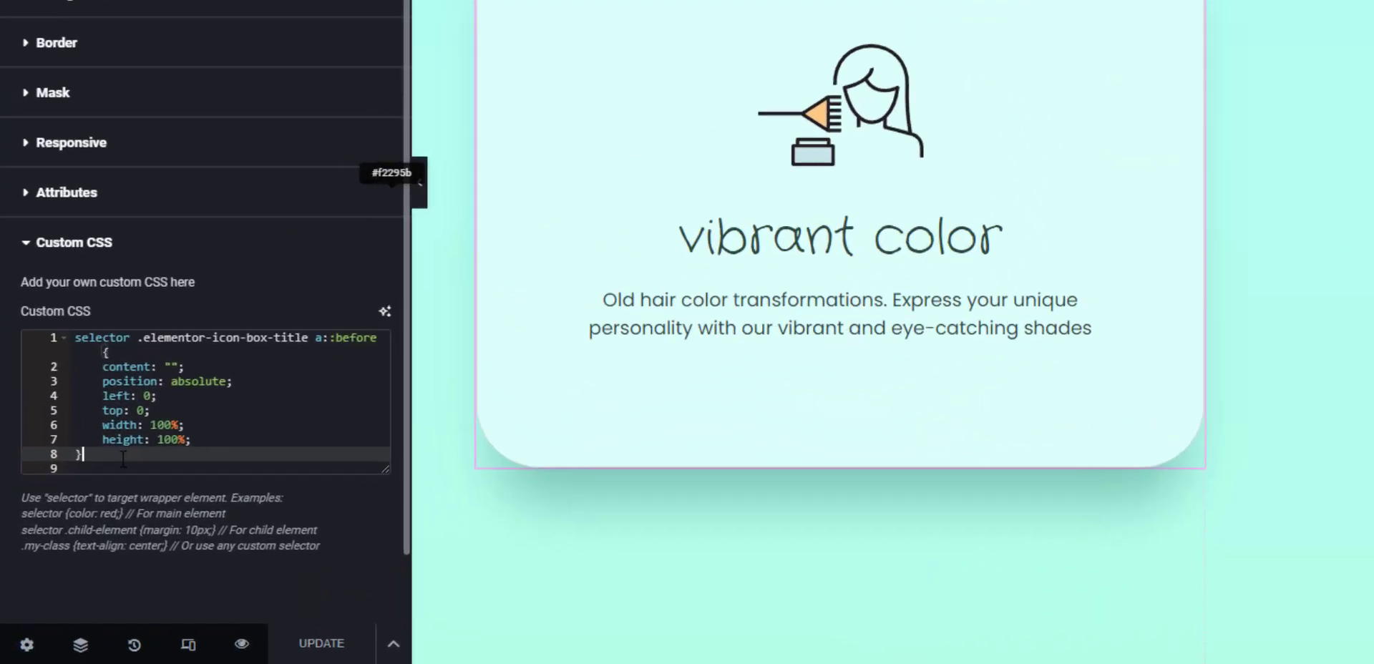
key("Return")
key("Return")
type("seel")
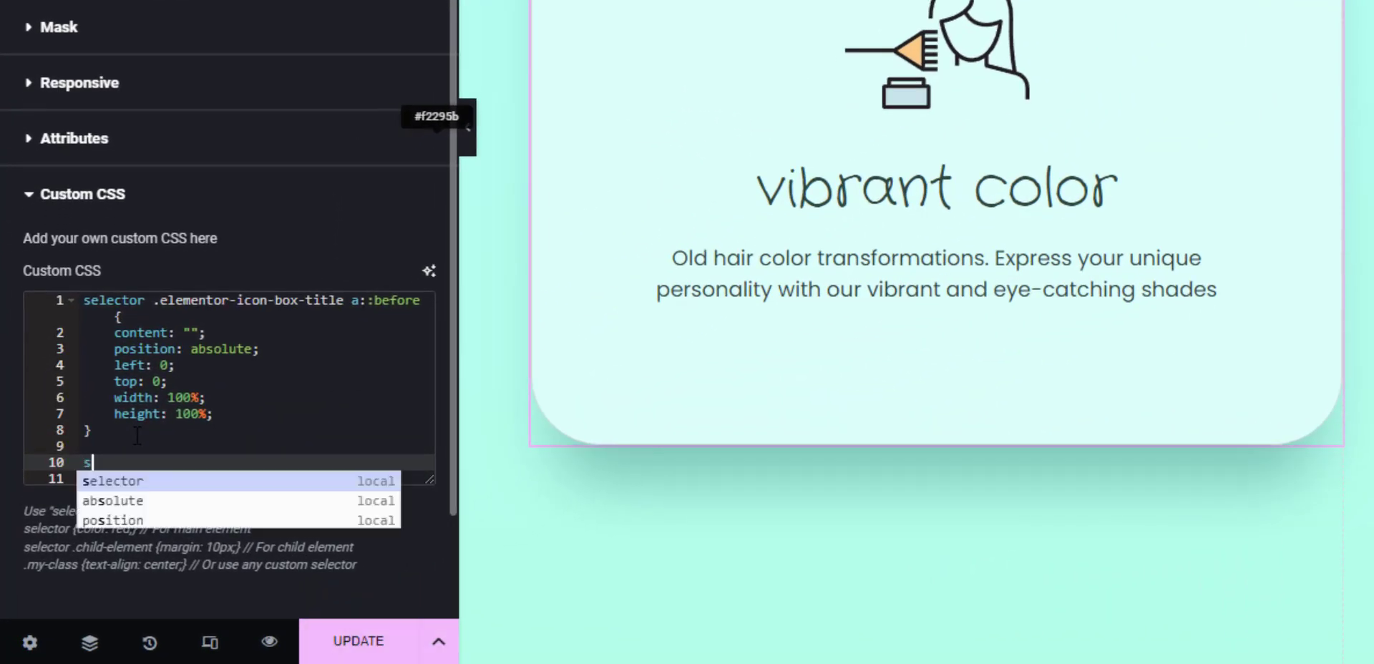
key("BackSpace")
key("BackSpace")
type("l")
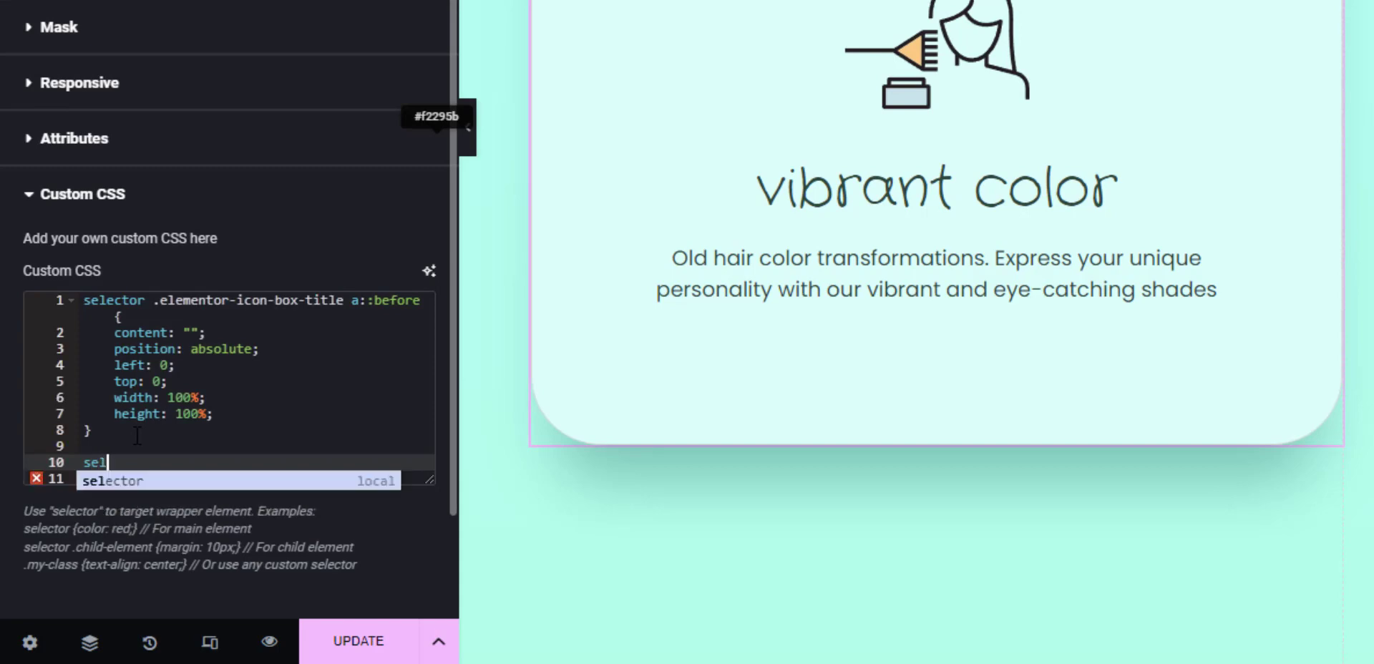
type("ector .")
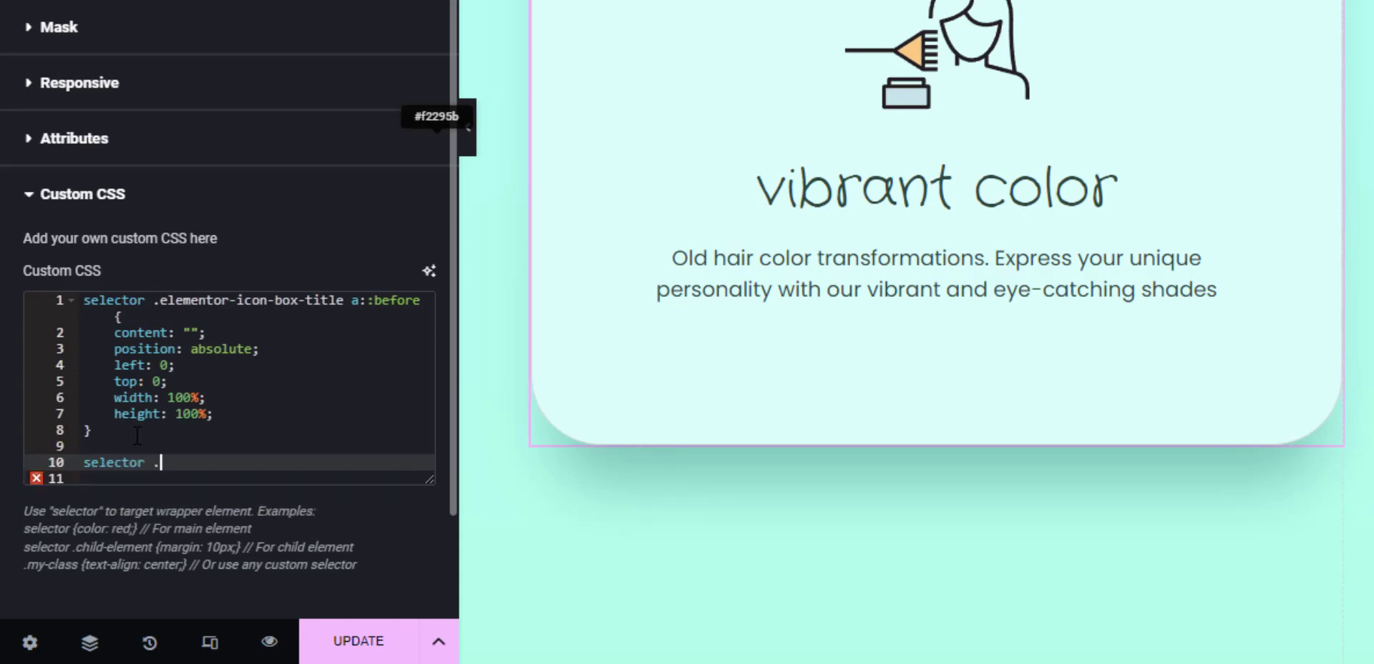
type("eleme")
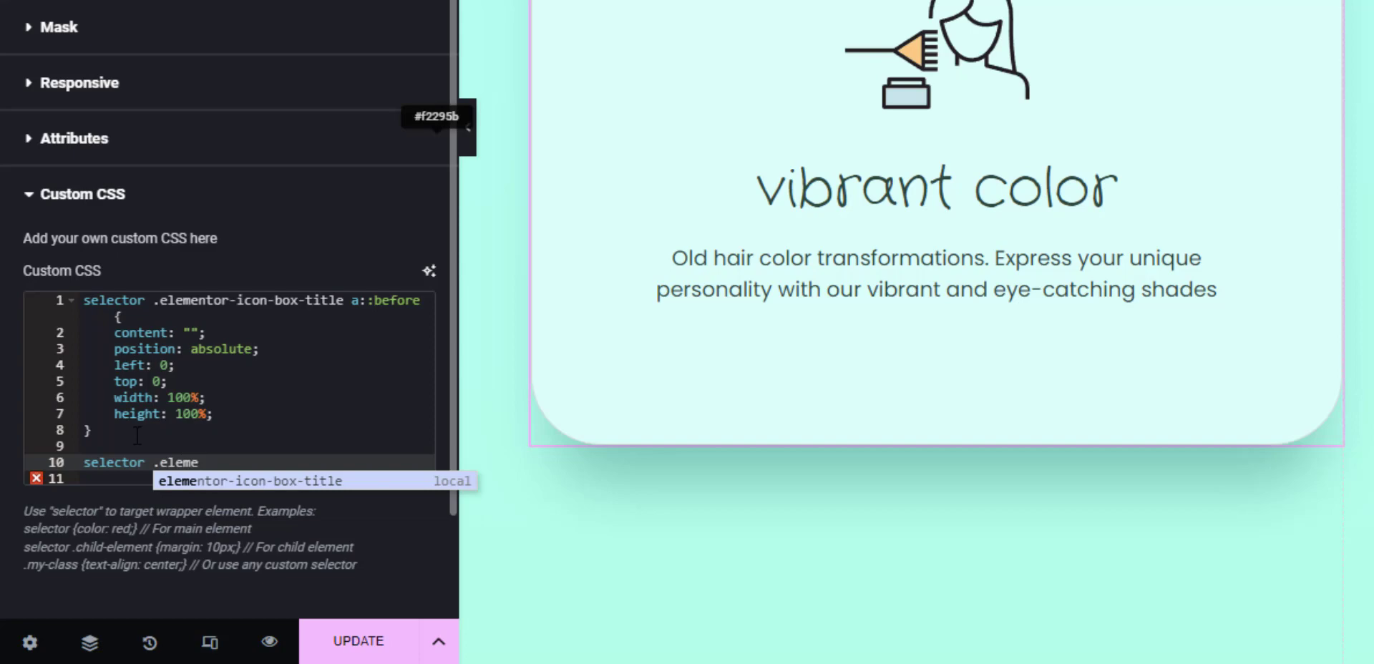
type("ntor-icon")
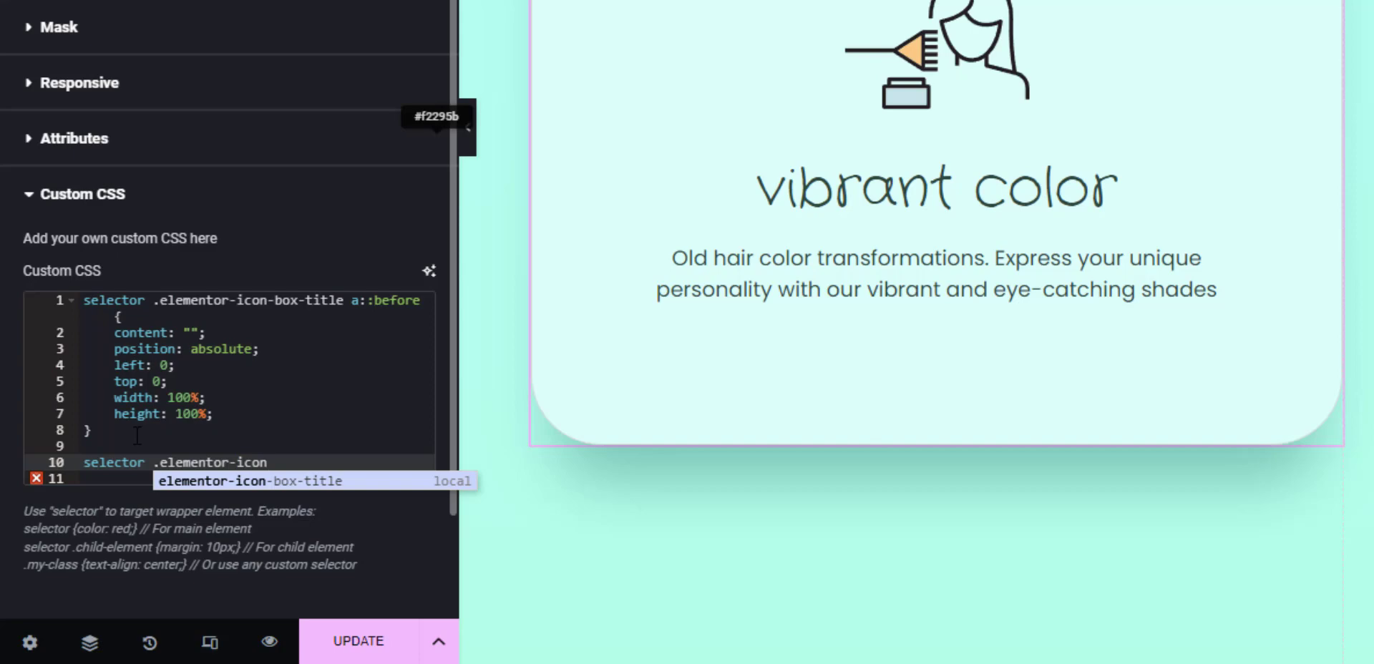
type(" {")
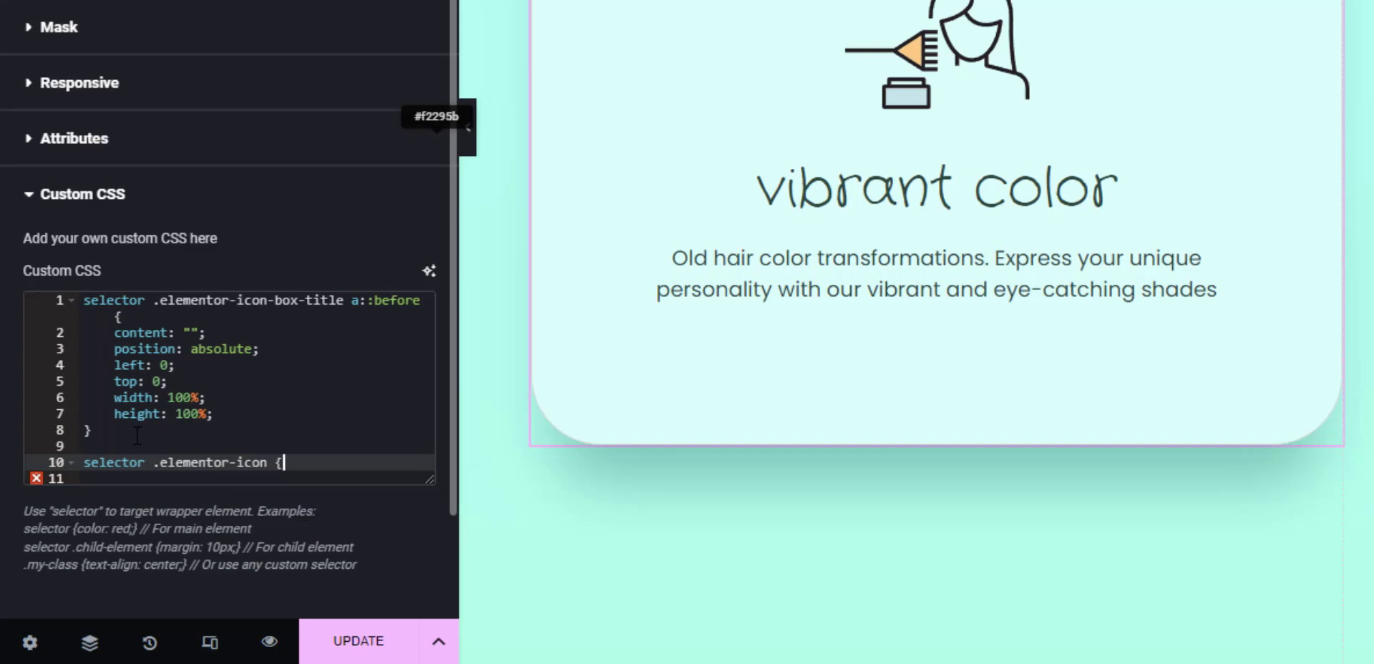
key("Return")
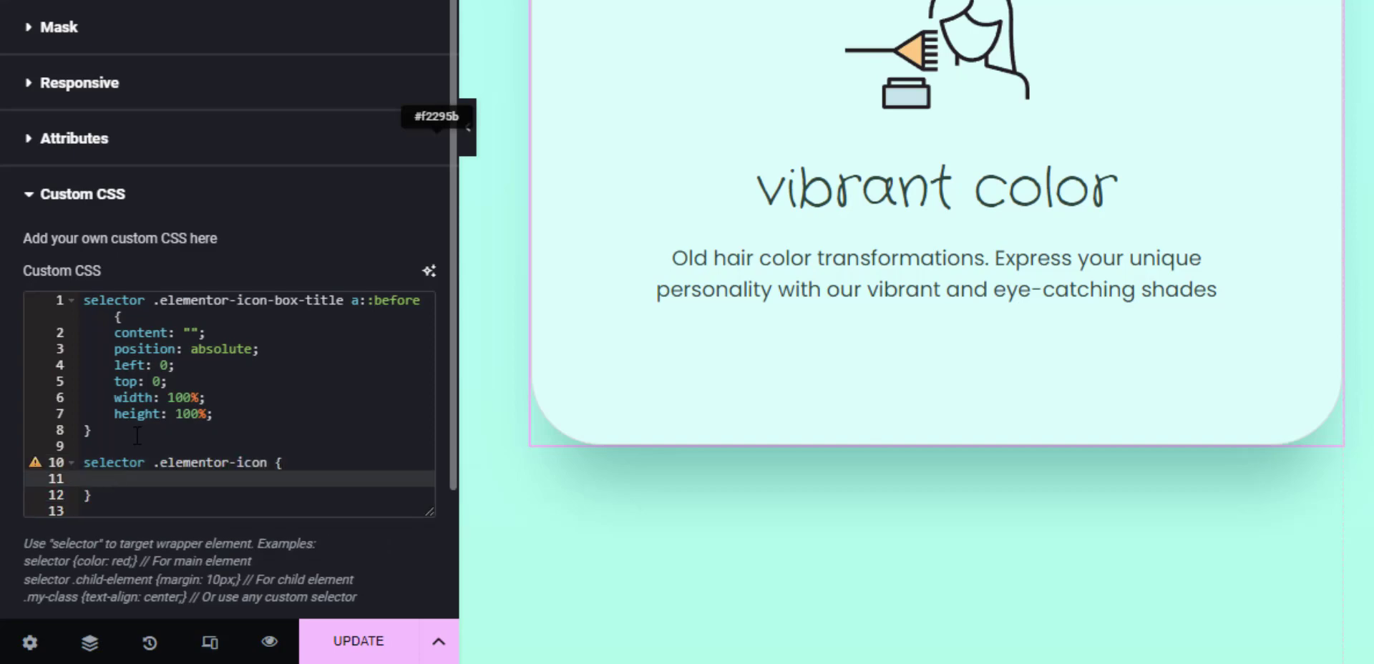
Give the .elementor-icon rule the declaration outline: 2px solid red.
type("outline")
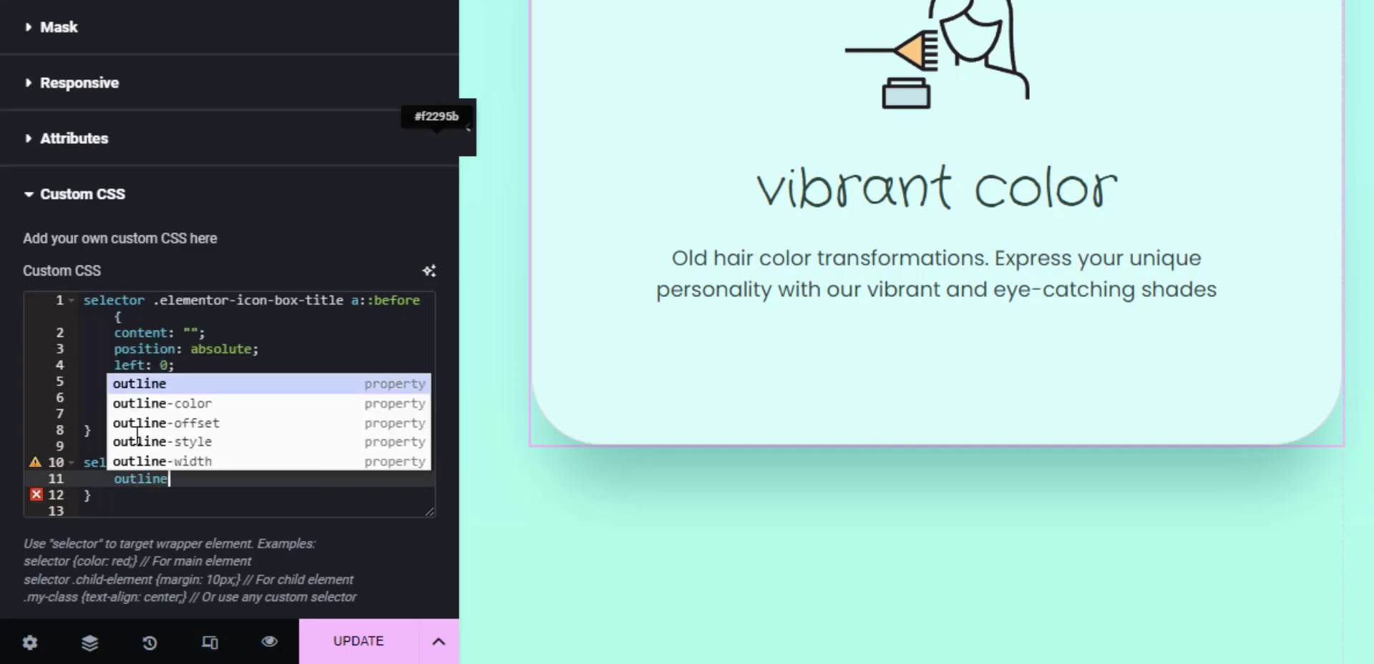
key("Return")
type("2px sik")
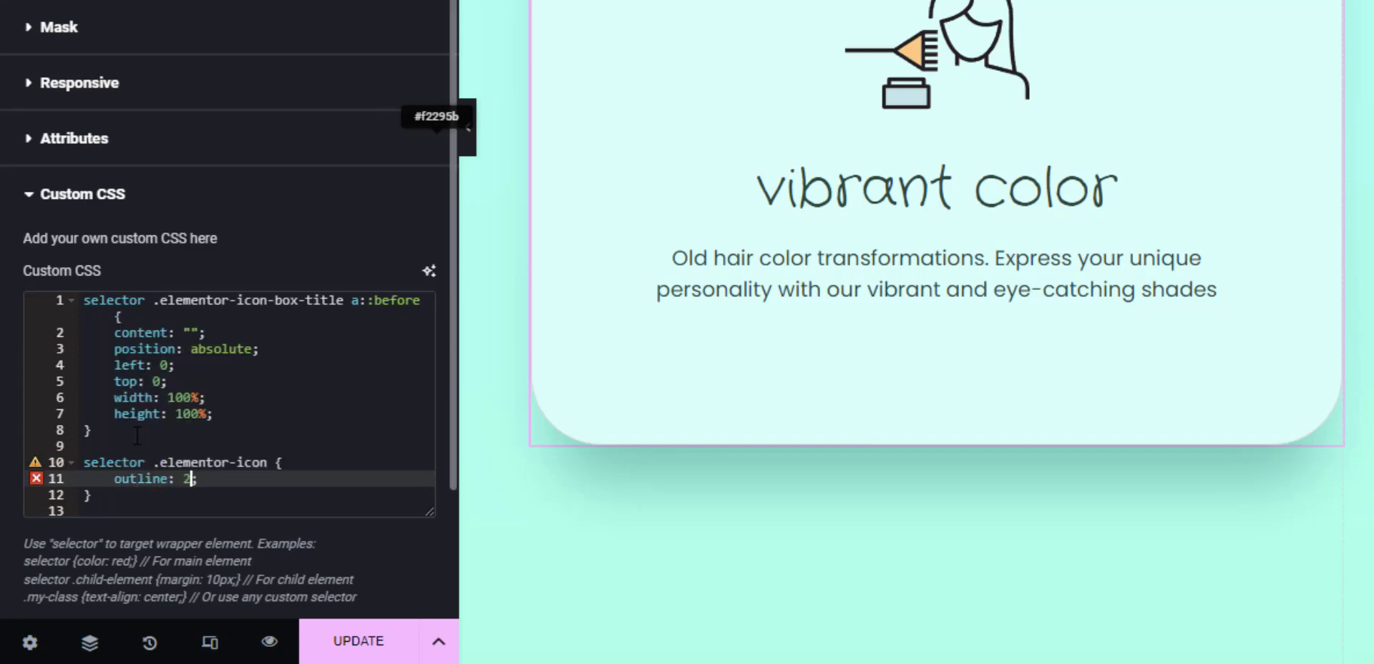
type("d")
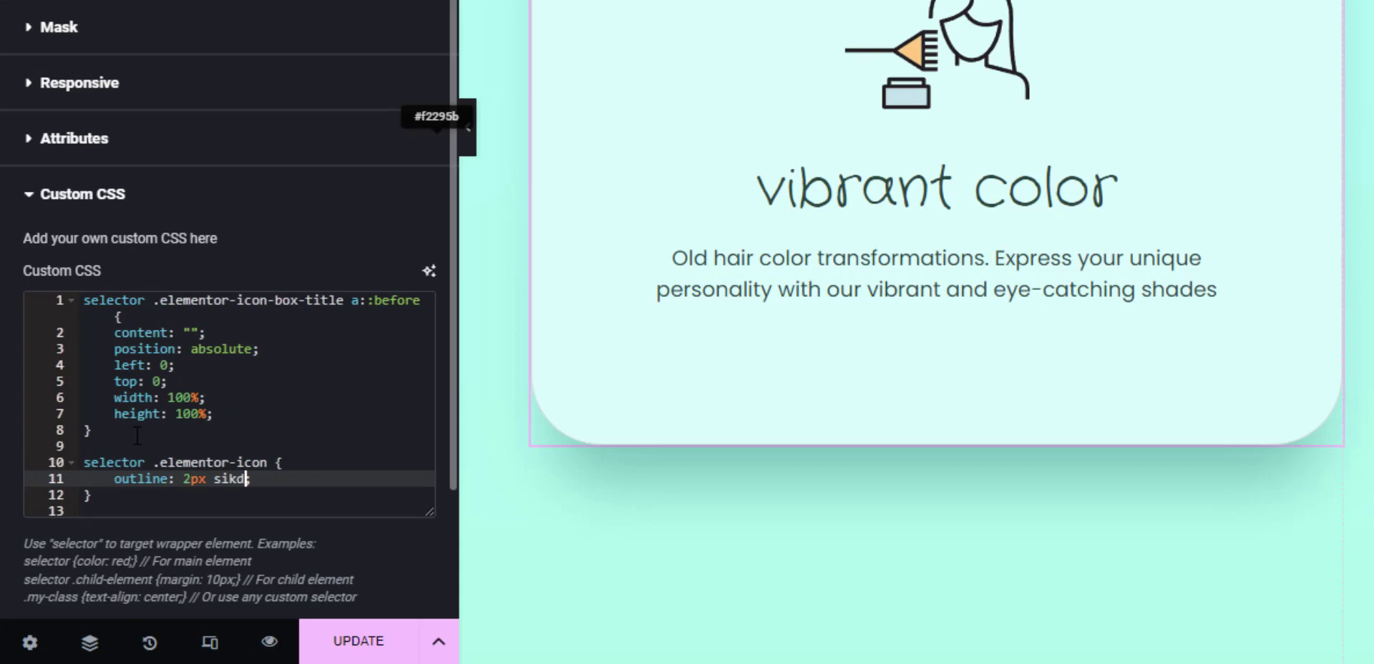
key("BackSpace")
key("BackSpace")
key("BackSpace")
type("o")
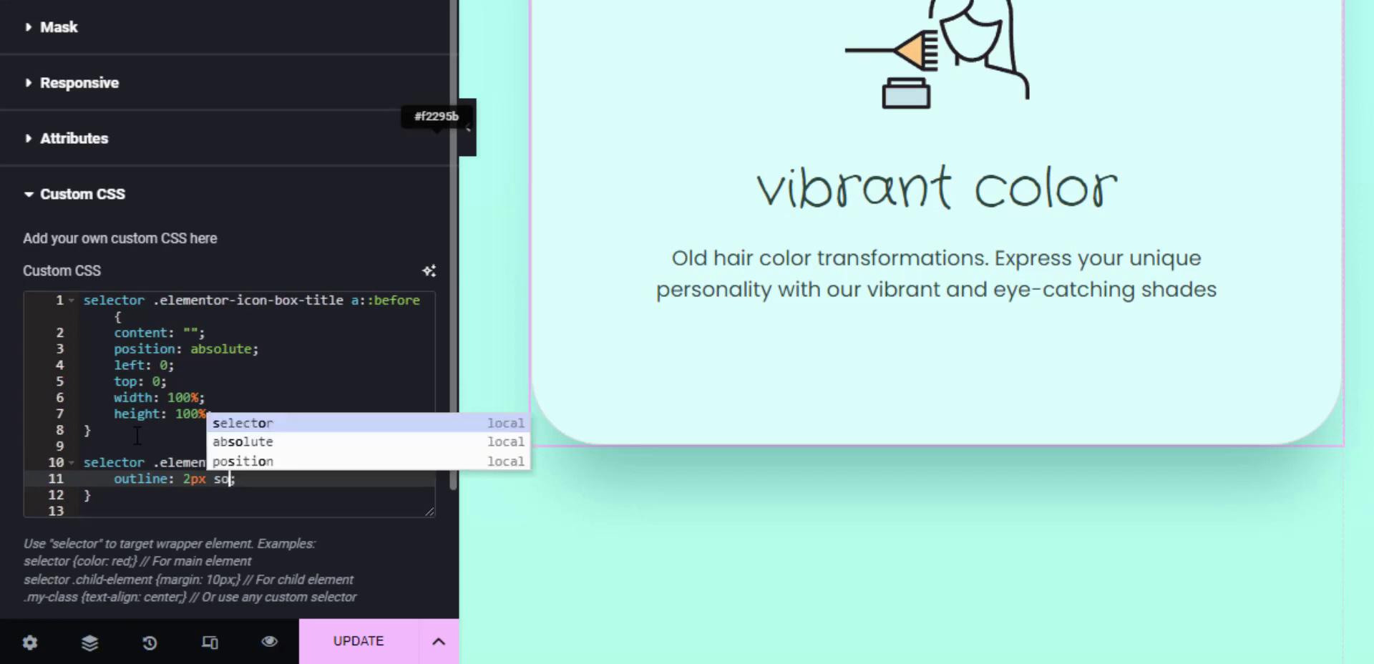
type("lid red")
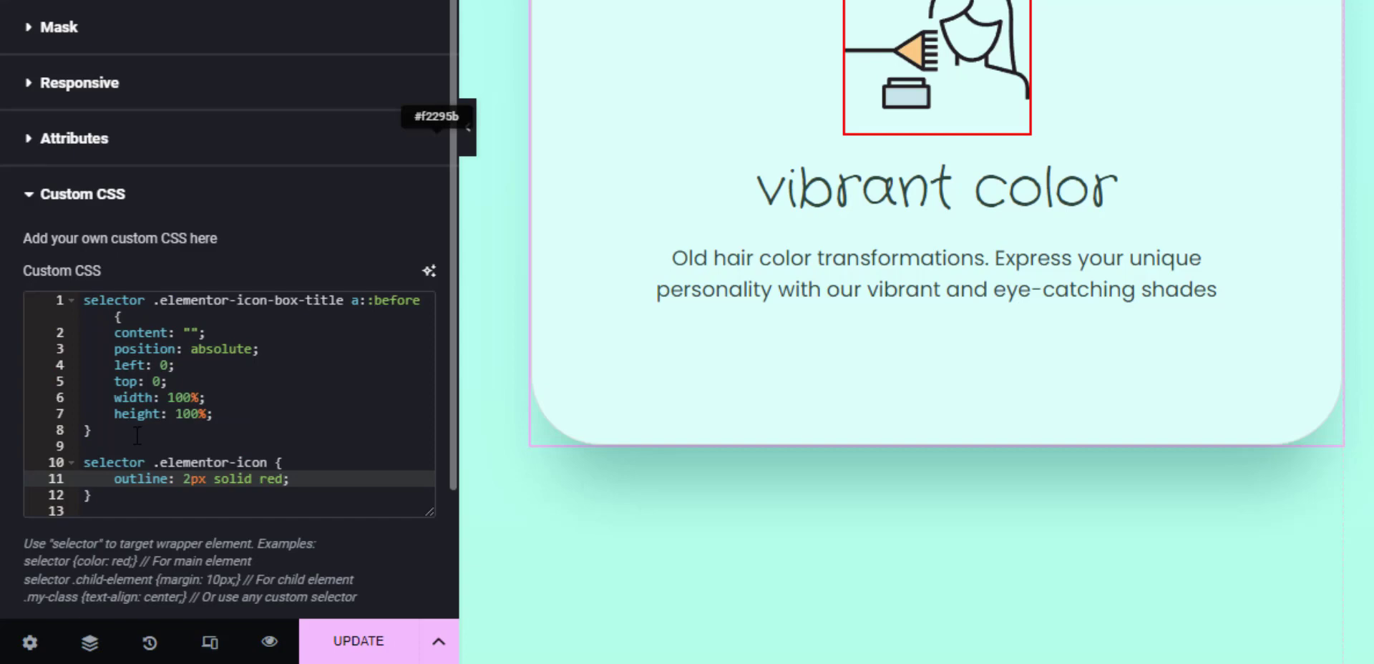
Raise the icon above the overlay by adding z-index: 2 and position: relative to the .elementor-icon rule.
key("Return")
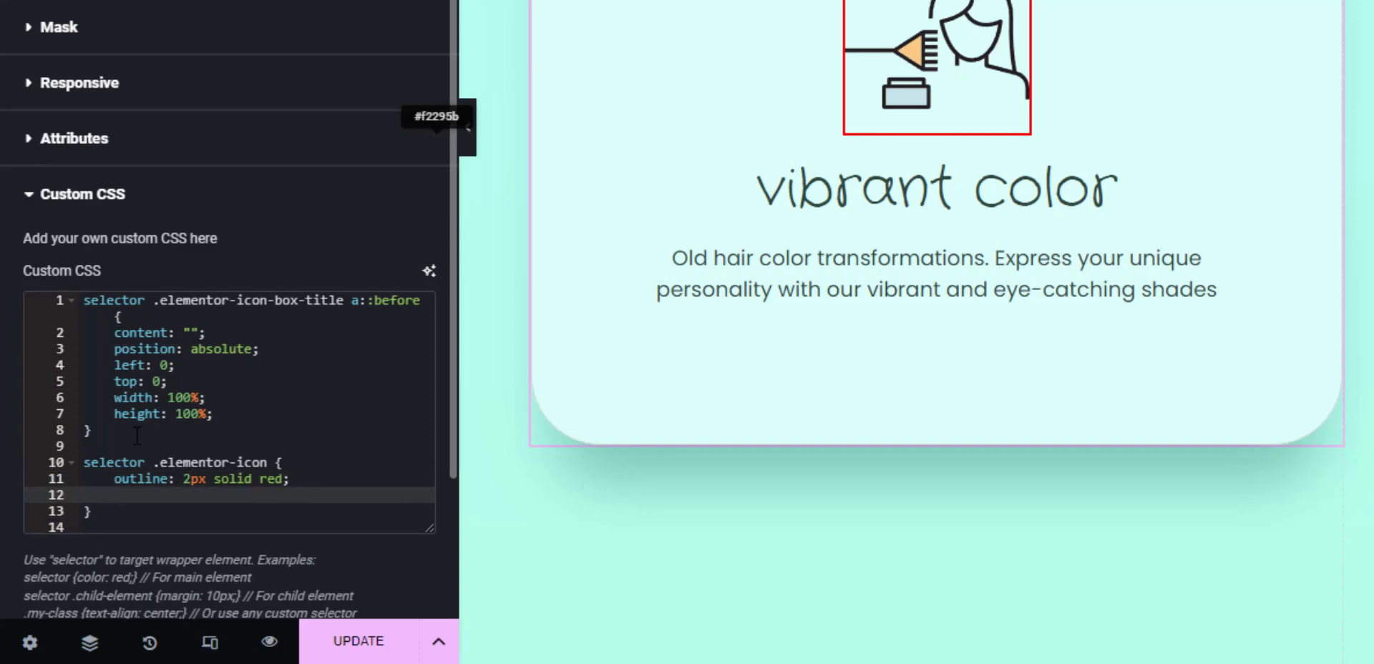
type("z-index")
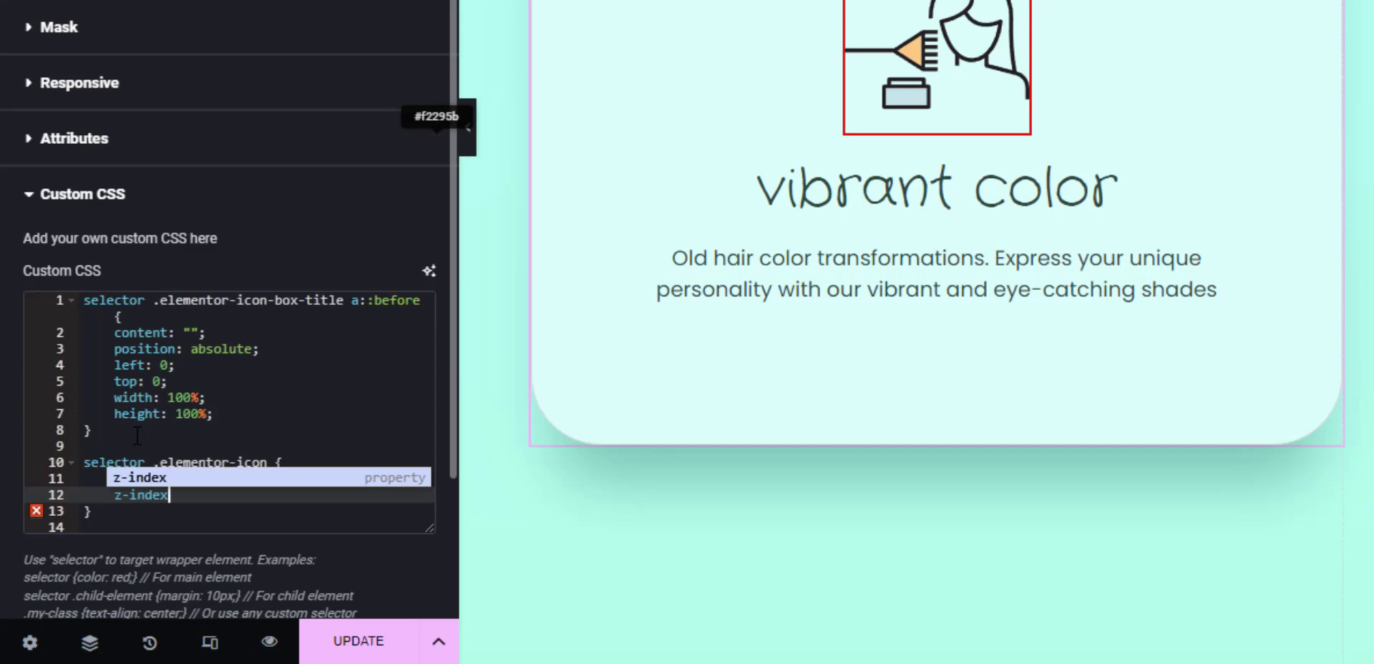
key("Return")
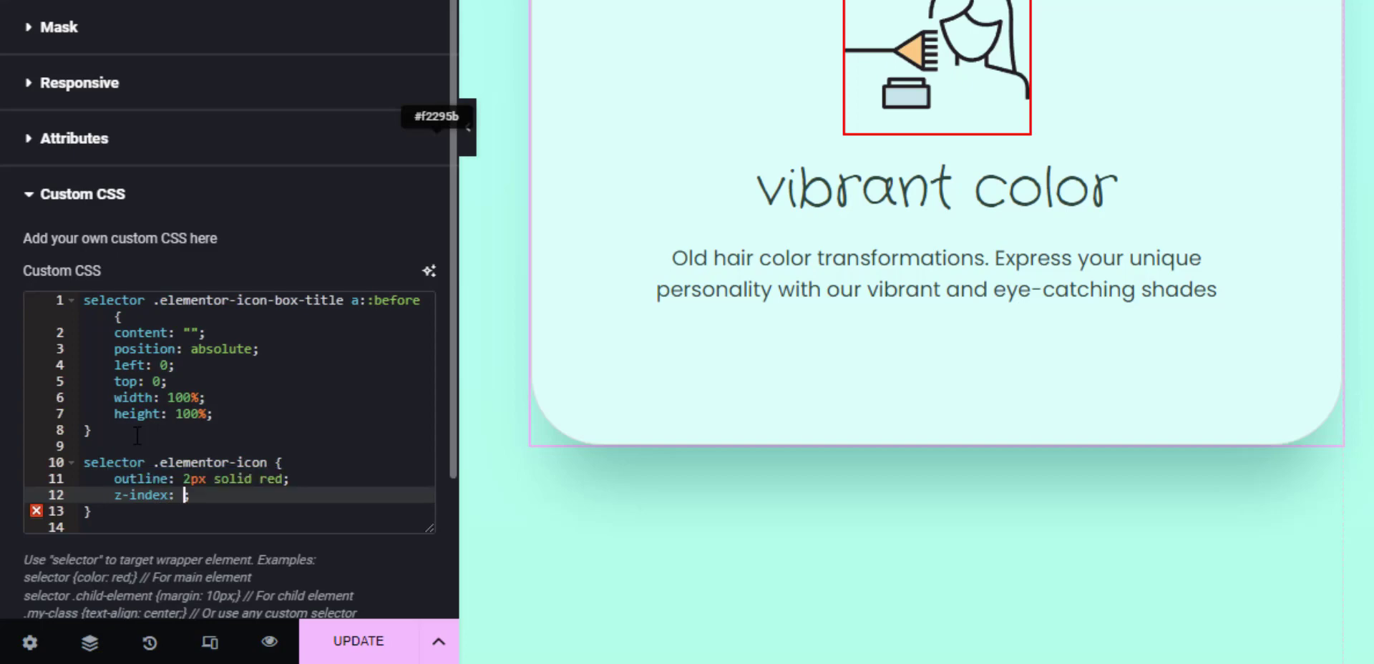
type("2")
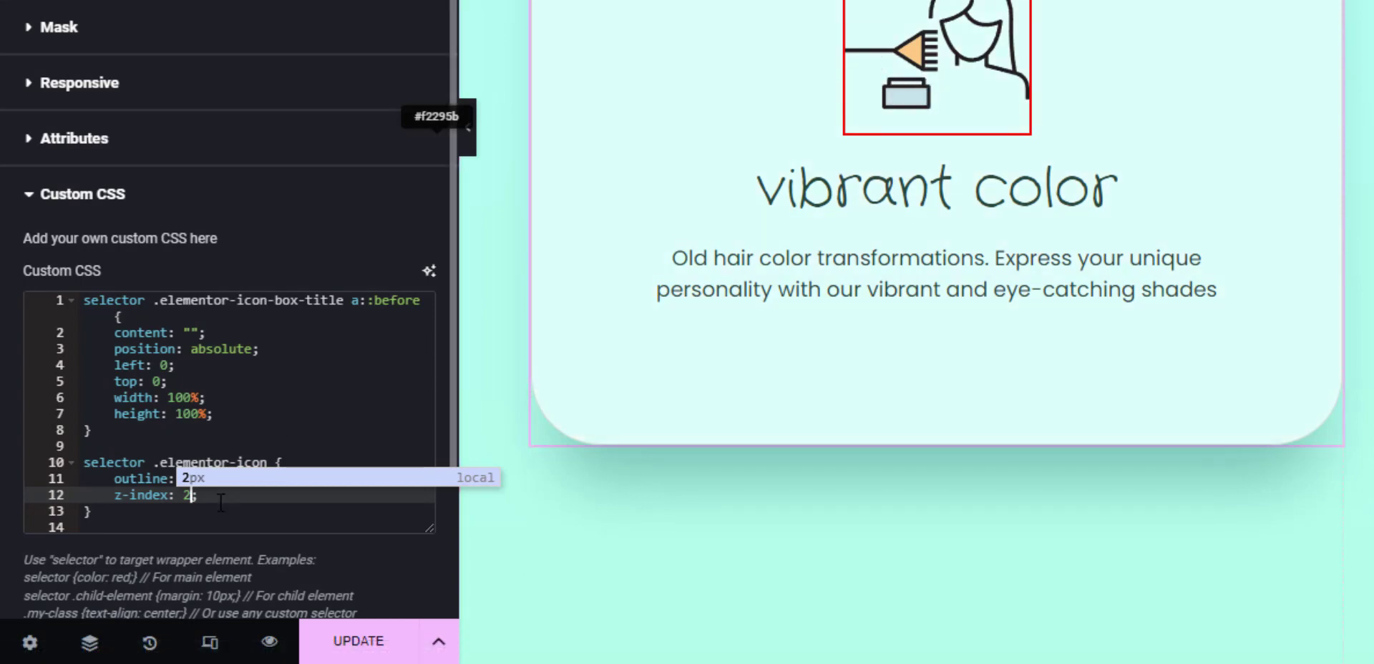
left_click(335, 496)
key("Return")
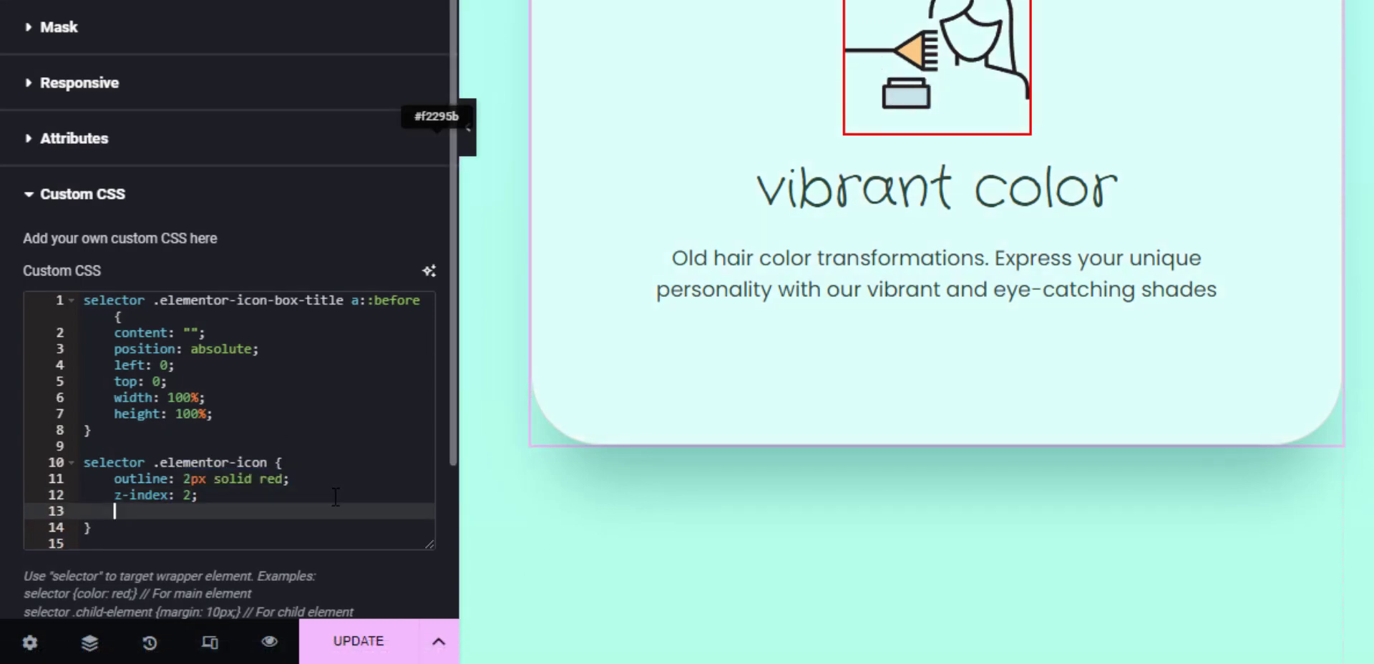
type("position: relative")
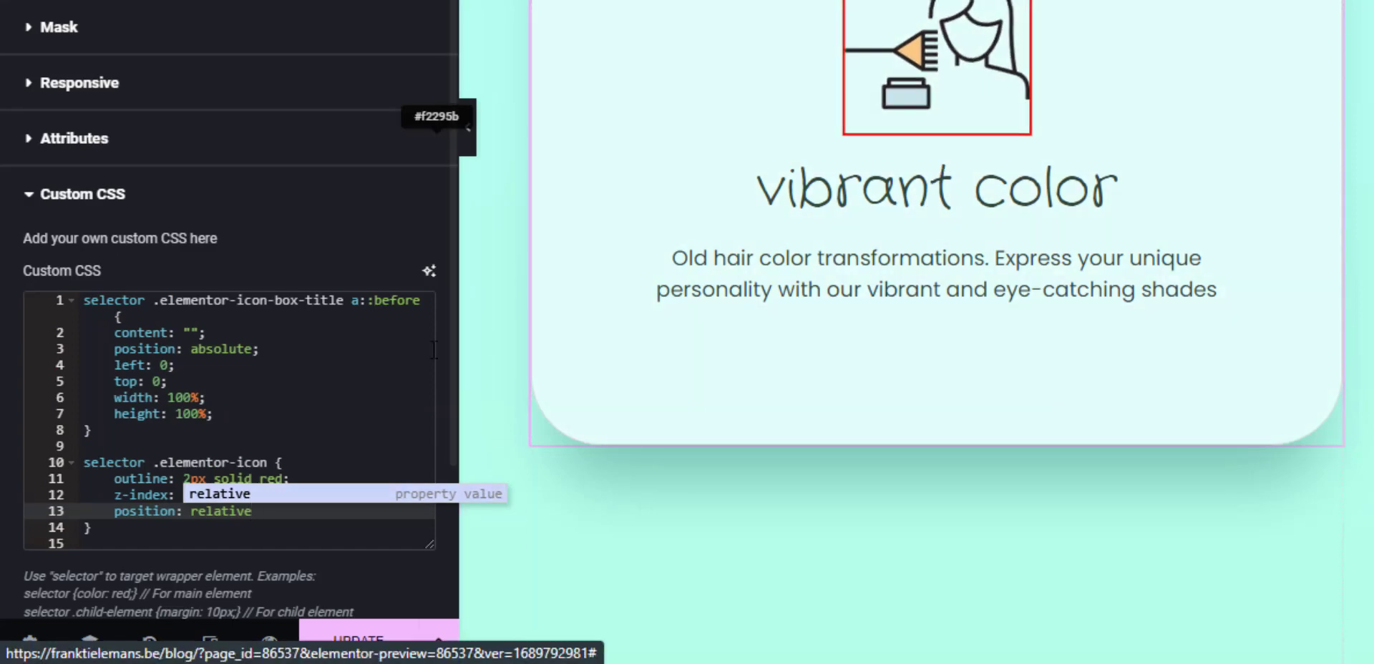
Comment out the red outline declaration in the .elementor-icon rule and update the page.
left_click(285, 479)
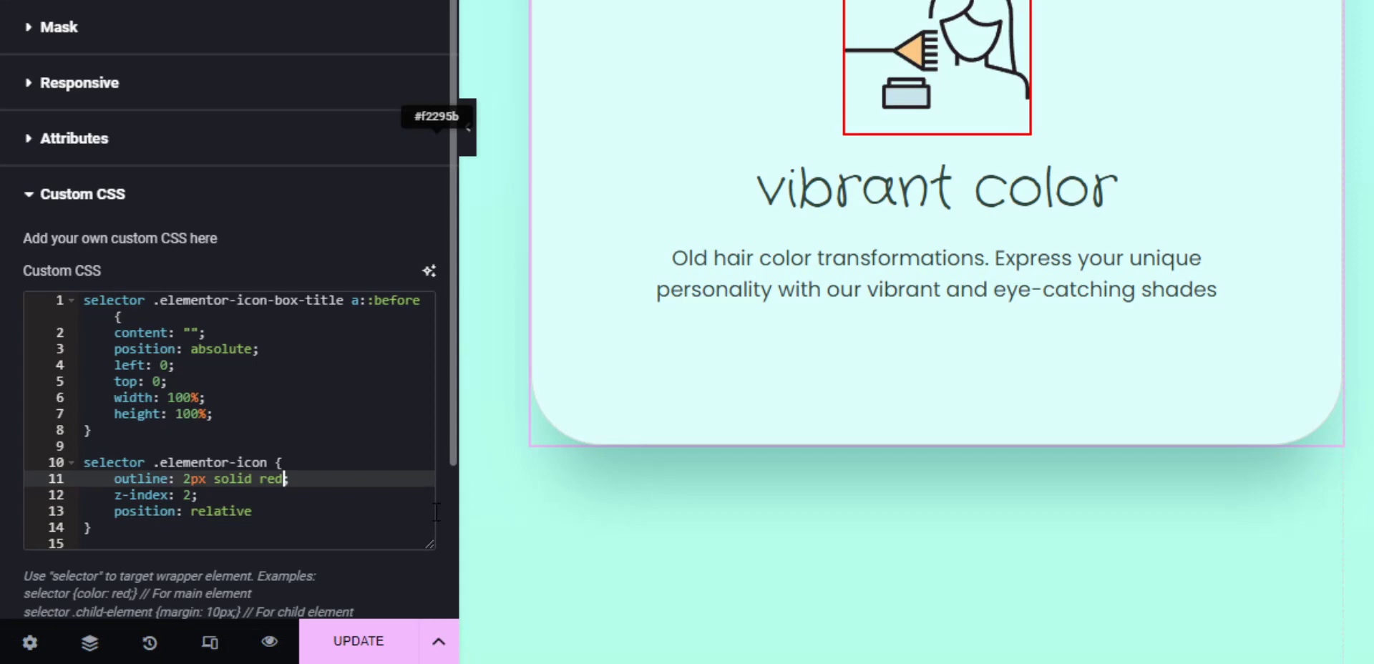
key("ctrl+slash")
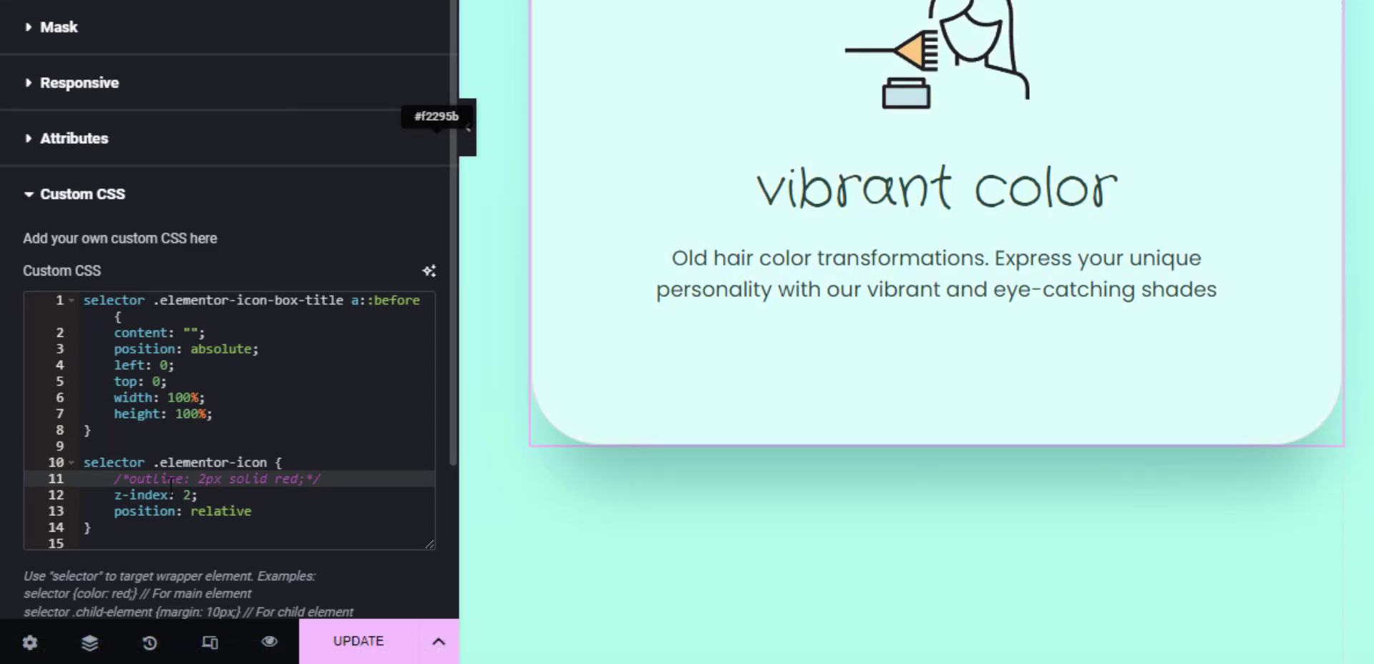
left_click(178, 529)
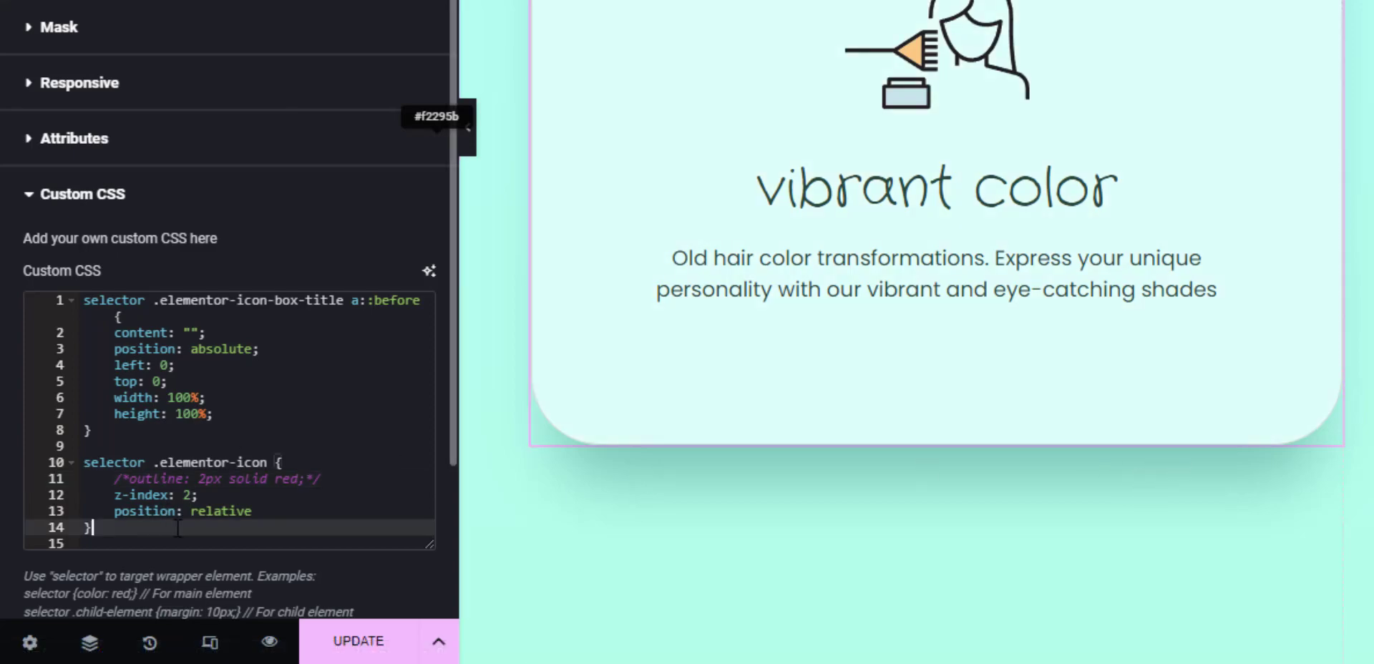
left_click(360, 644)
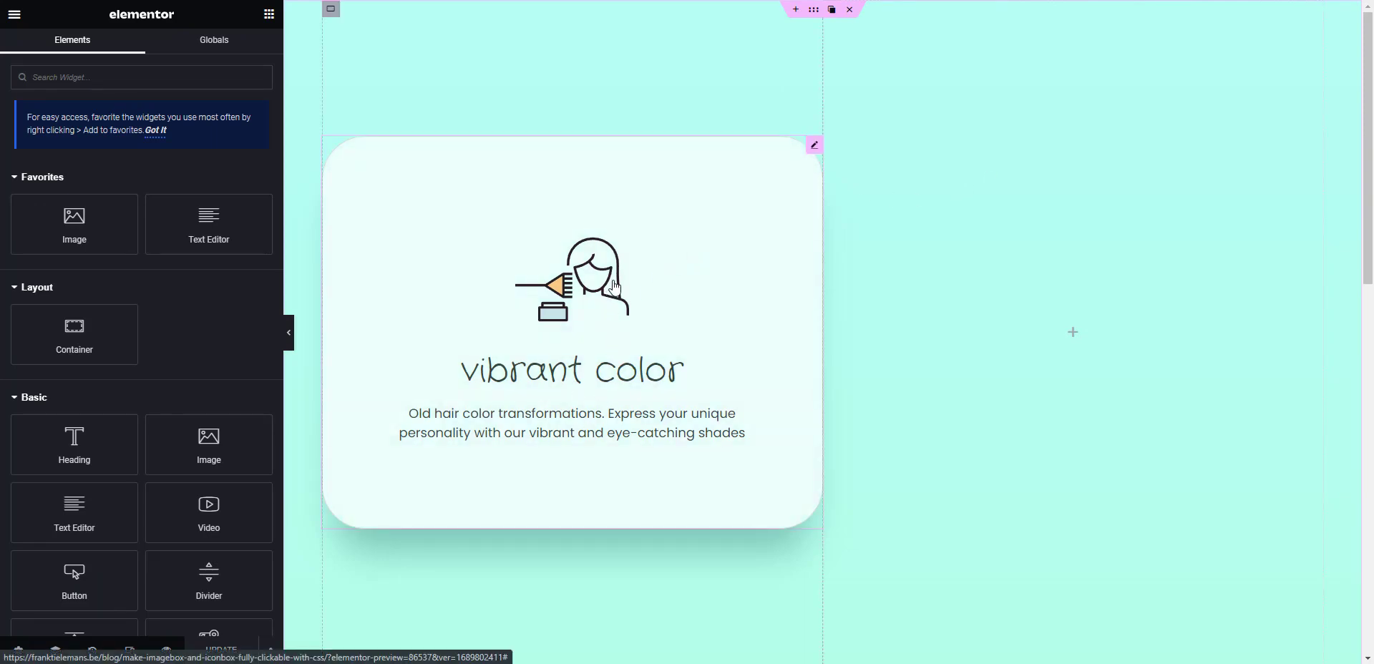
Copy the whole a::before rule from the icon box's custom CSS.
scroll(613, 284, "down", 8)
scroll(614, 286, "down", 2)
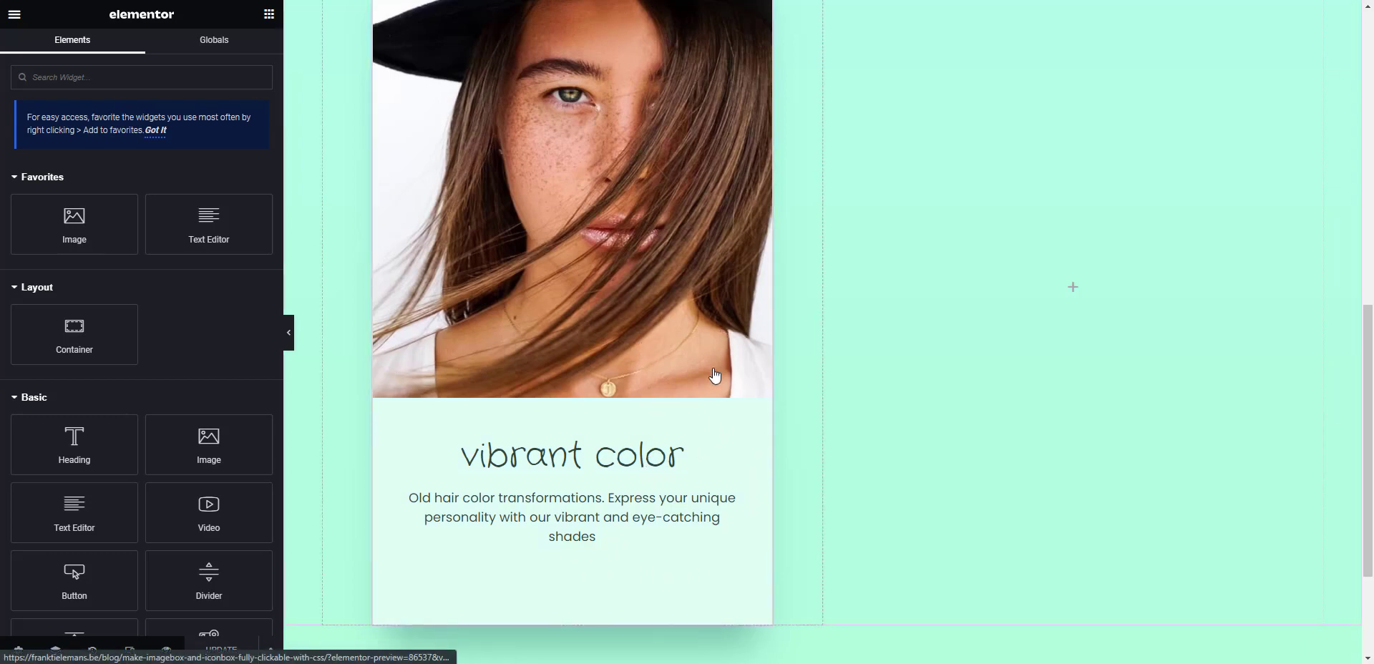
scroll(570, 159, "up", 6)
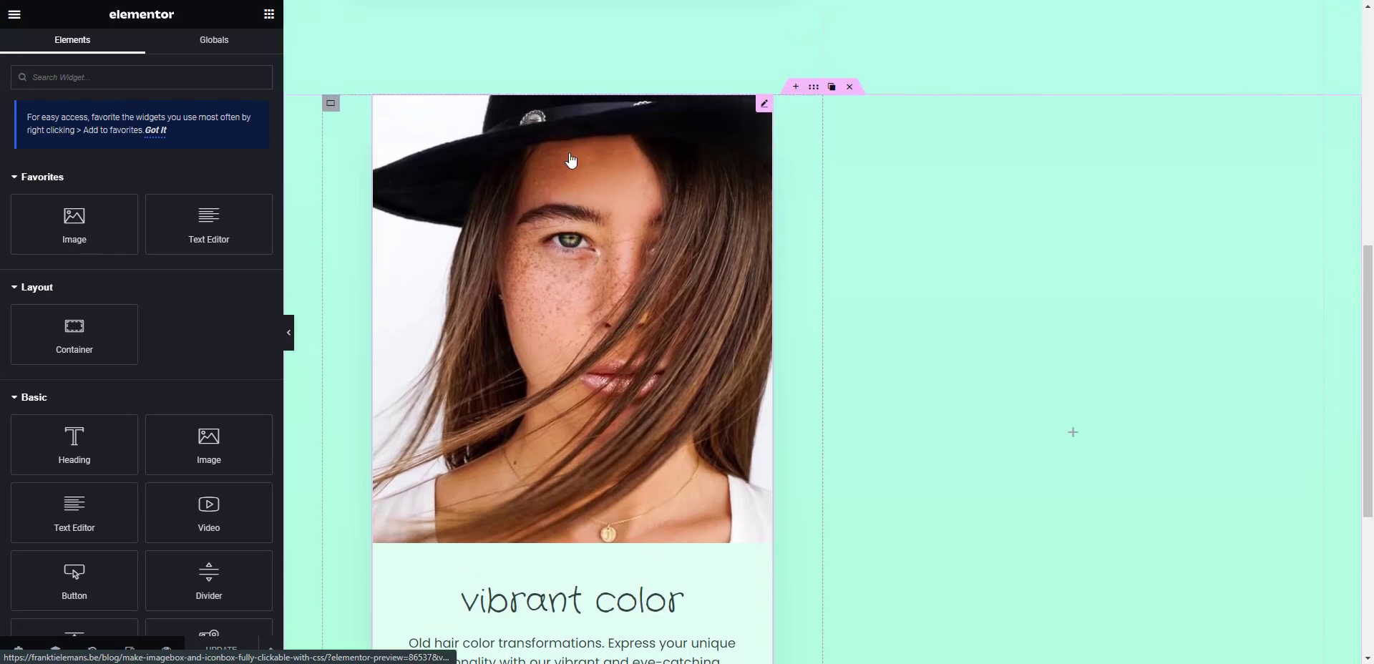
scroll(573, 156, "up", 3)
left_click(659, 141)
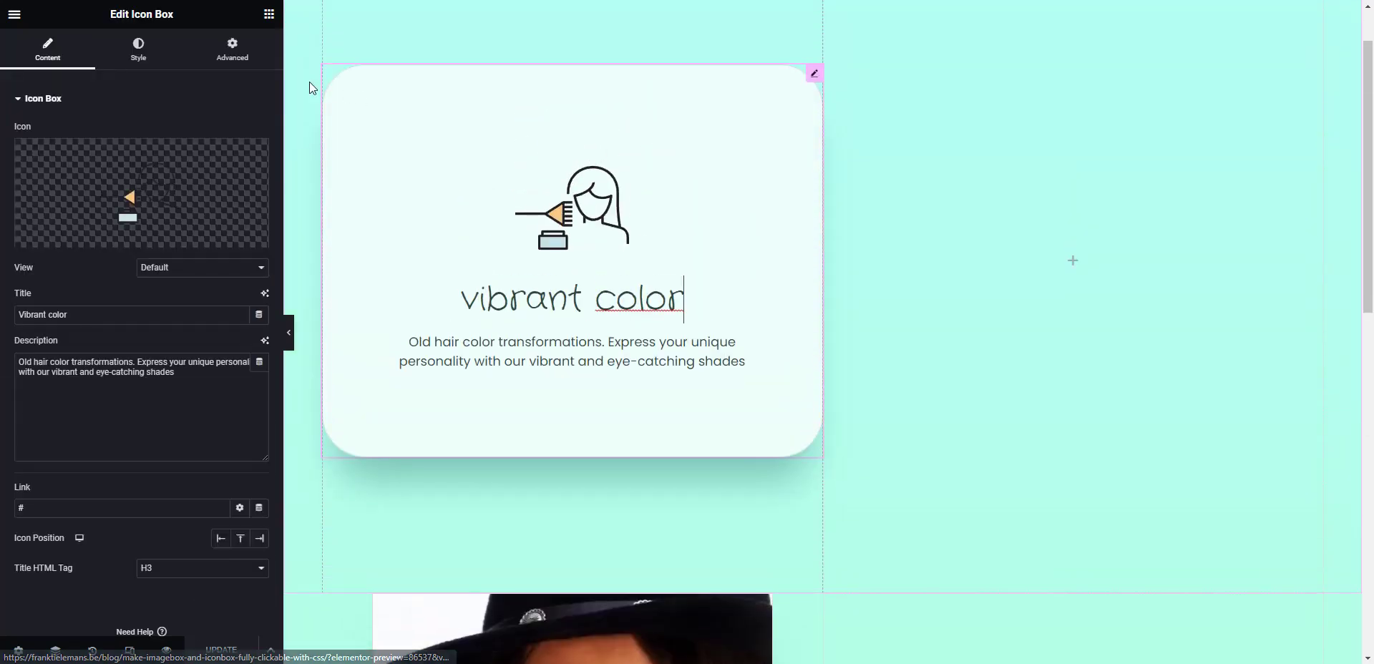
left_click(254, 52)
scroll(126, 212, "down", 5)
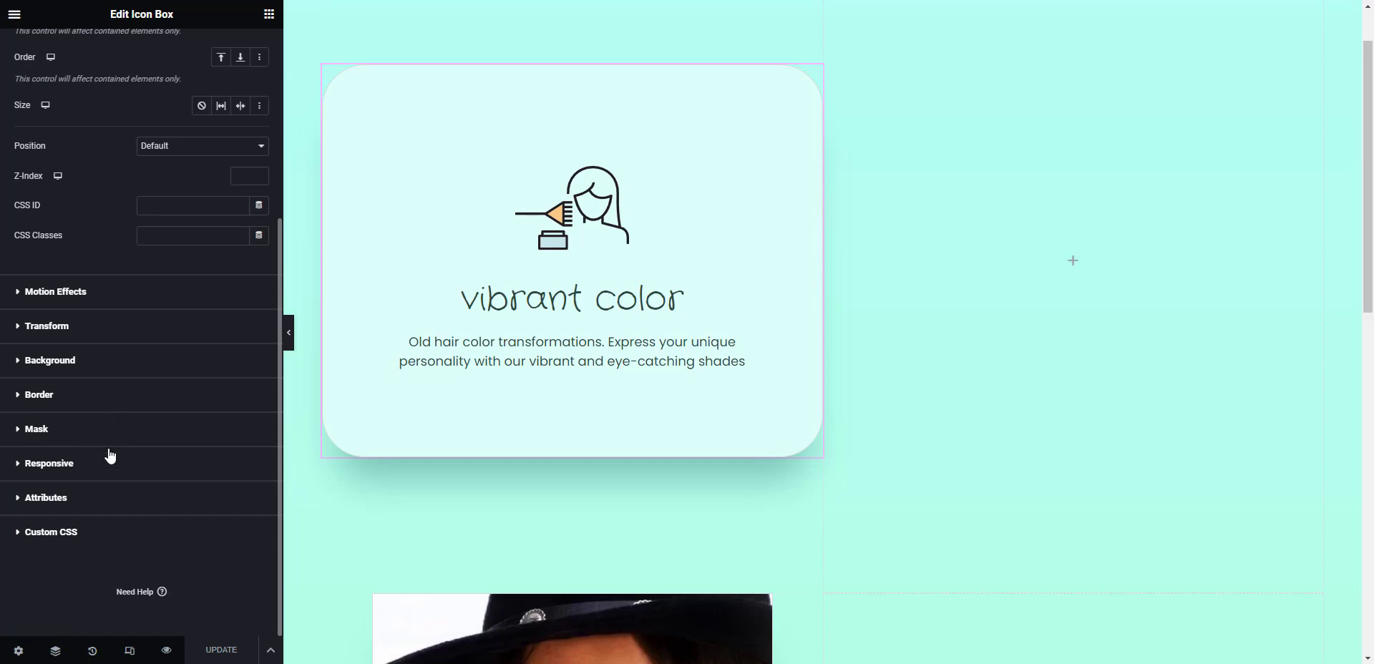
left_click(127, 543)
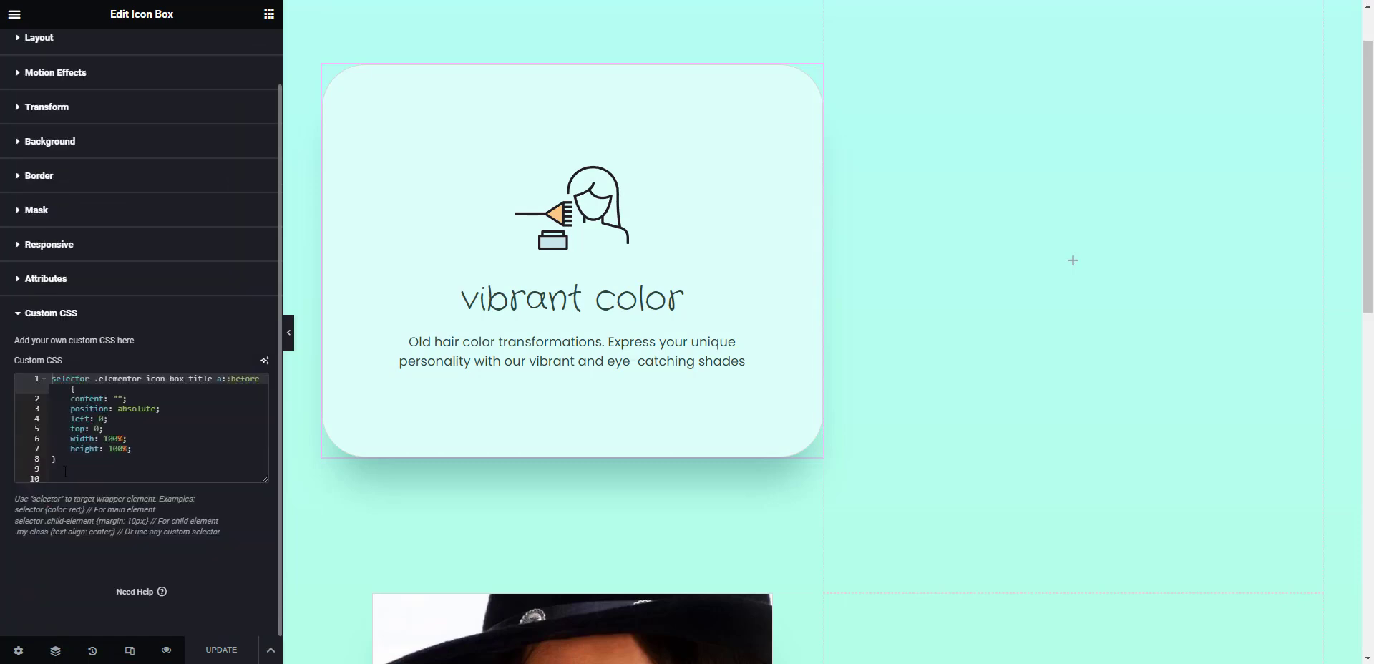
left_click_drag(65, 472, 8, 374)
key("ctrl+c")
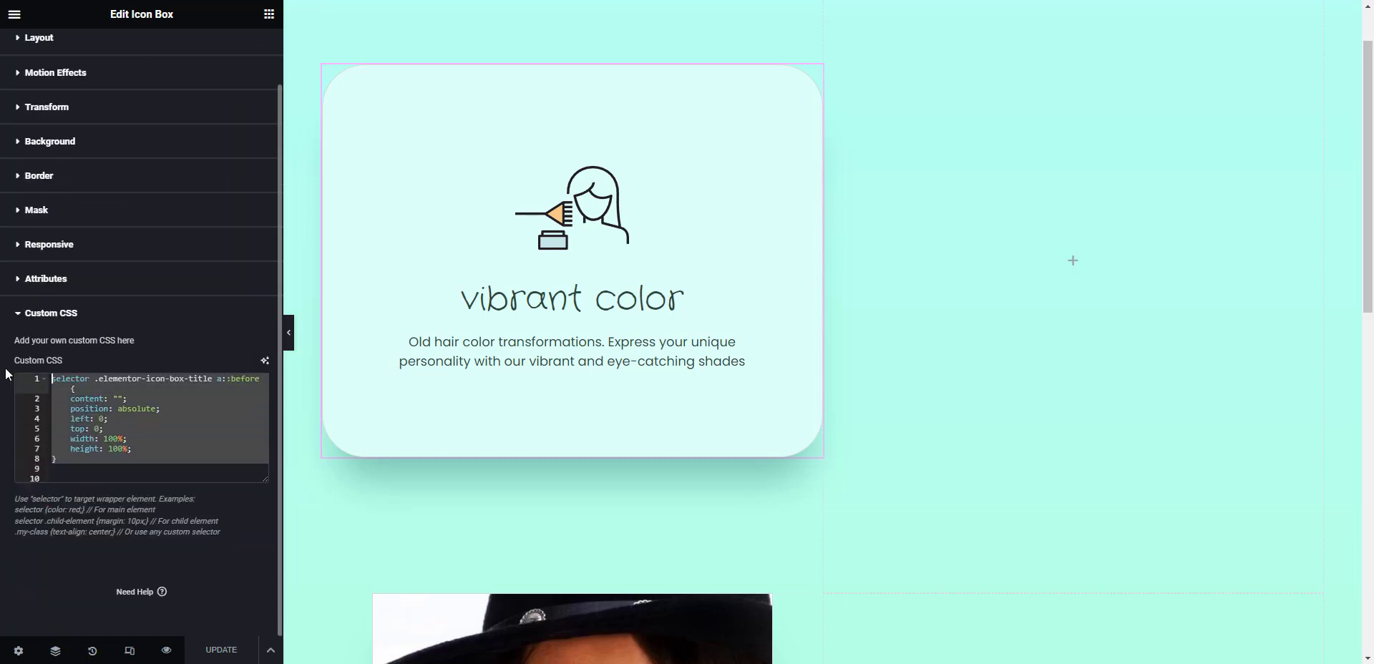
Paste the copied a::before rule into the custom CSS of the image box below the icon box.
scroll(389, 367, "down", 8)
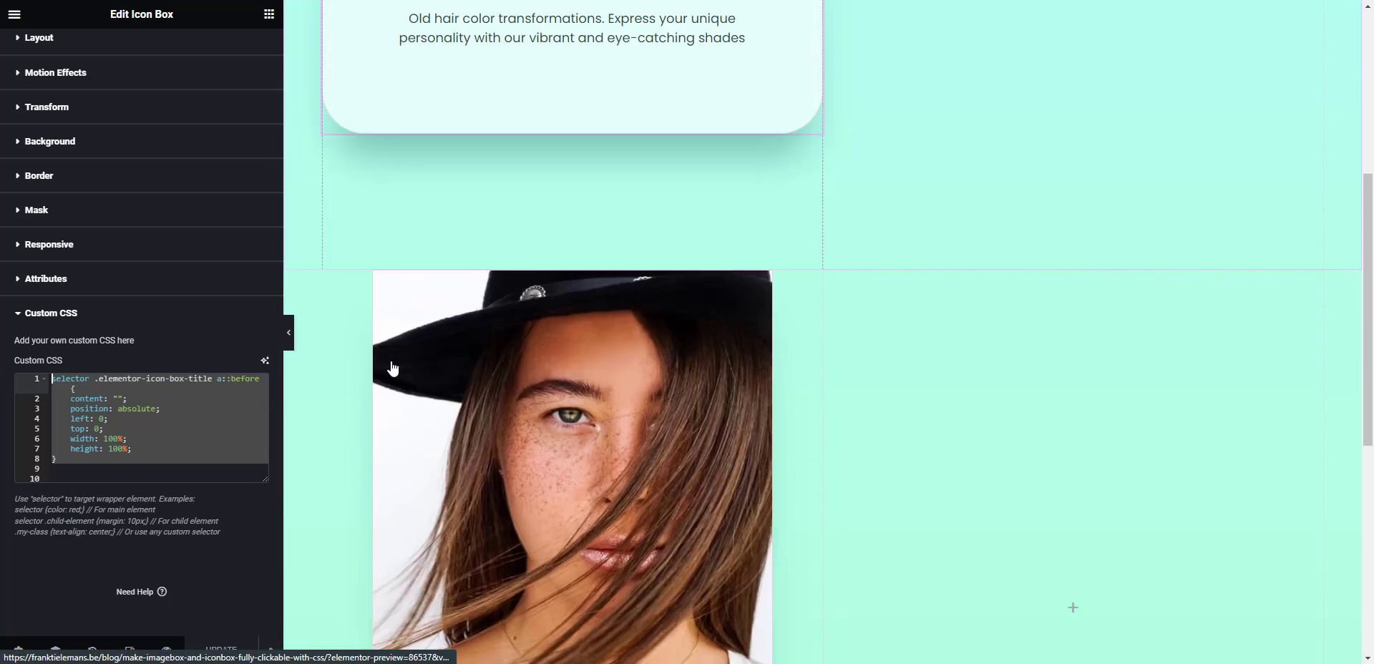
left_click(409, 312)
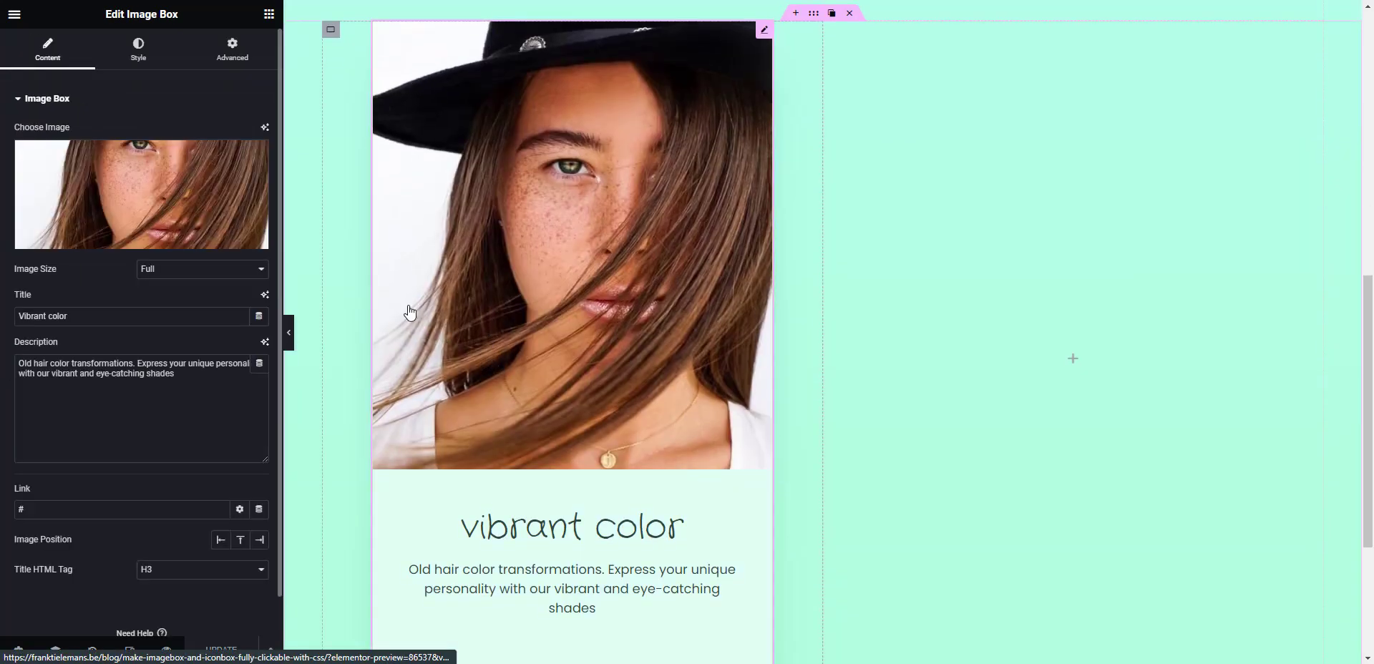
left_click(233, 50)
scroll(44, 512, "down", 6)
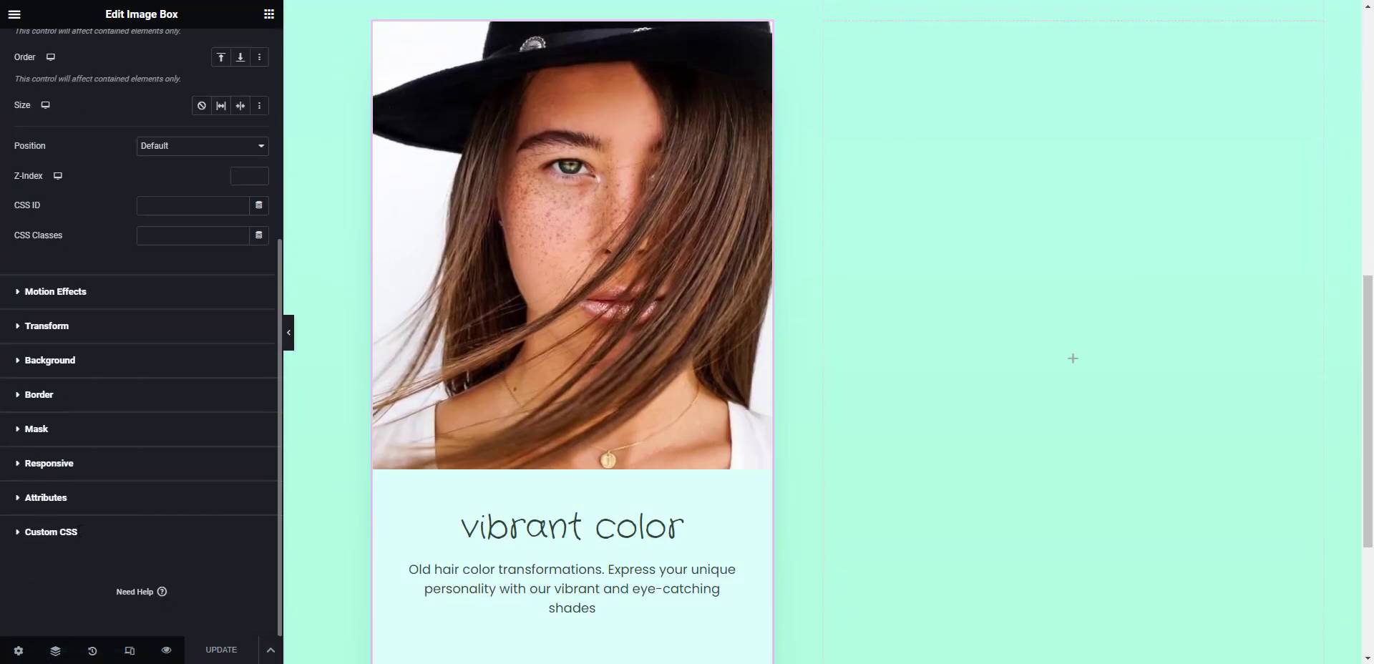
left_click(51, 532)
key("ctrl+v")
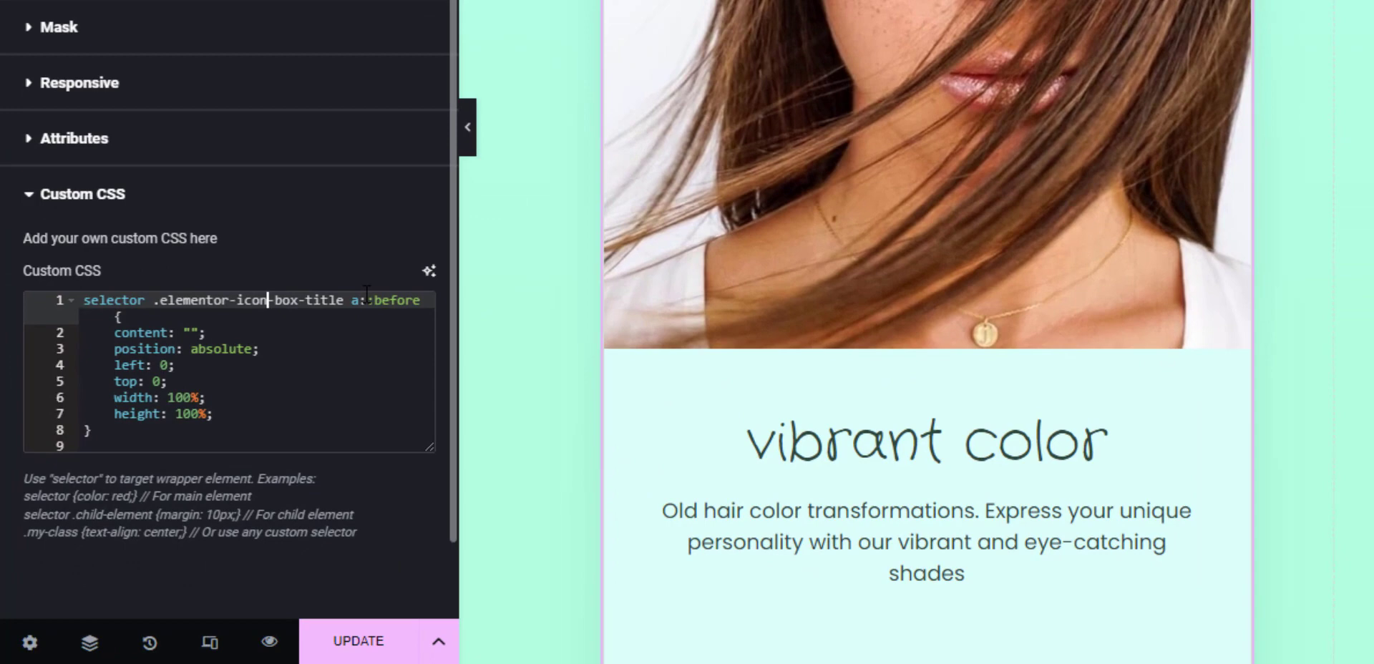
Change the class in the image box's pasted rule to .elementor-image-box-title.
key("BackSpace")
key("BackSpace")
key("BackSpace")
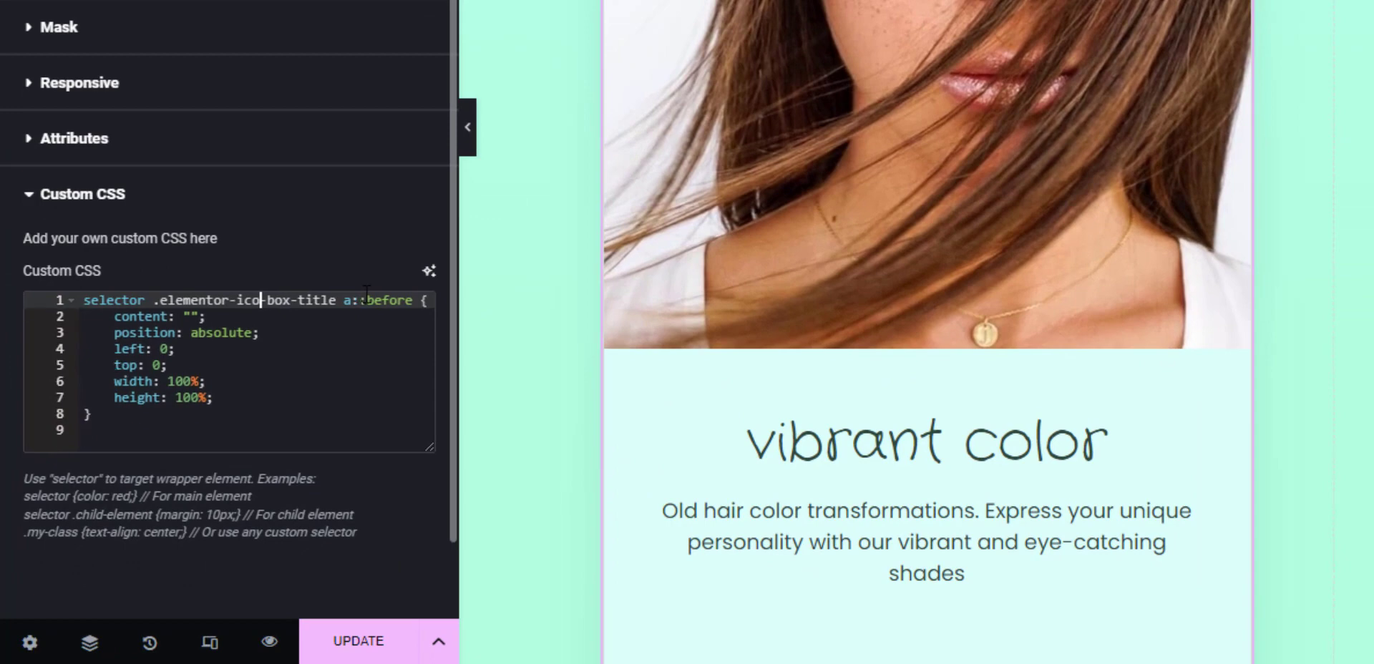
type("mage")
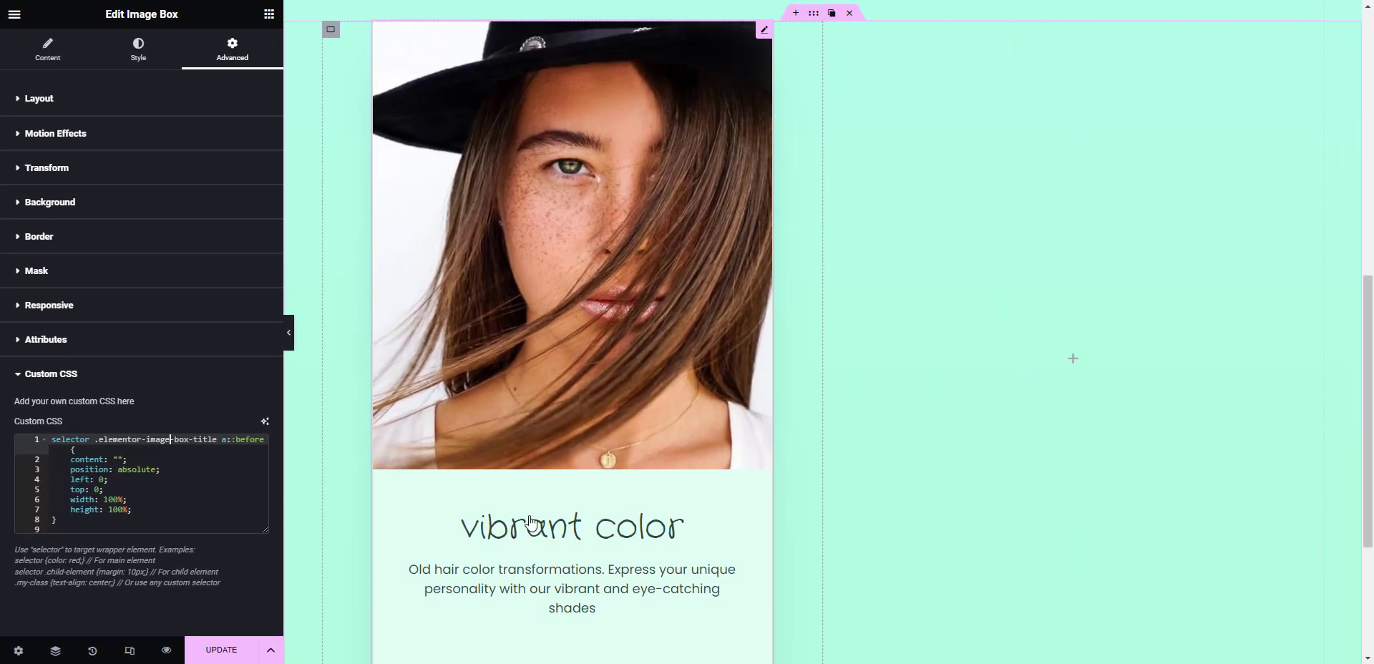
Set the image box's hover transform scale to 0.95 with proportions kept, check the hover effect and update the page.
scroll(558, 423, "up", 4)
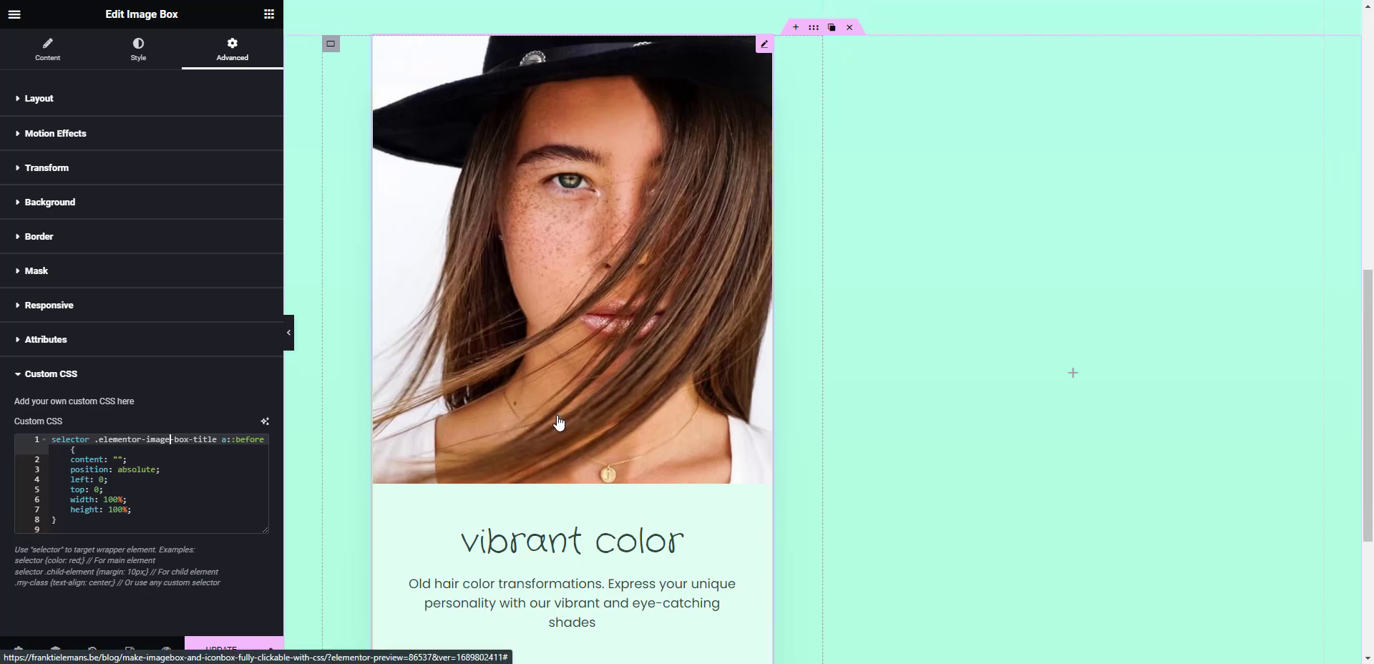
scroll(557, 423, "down", 7)
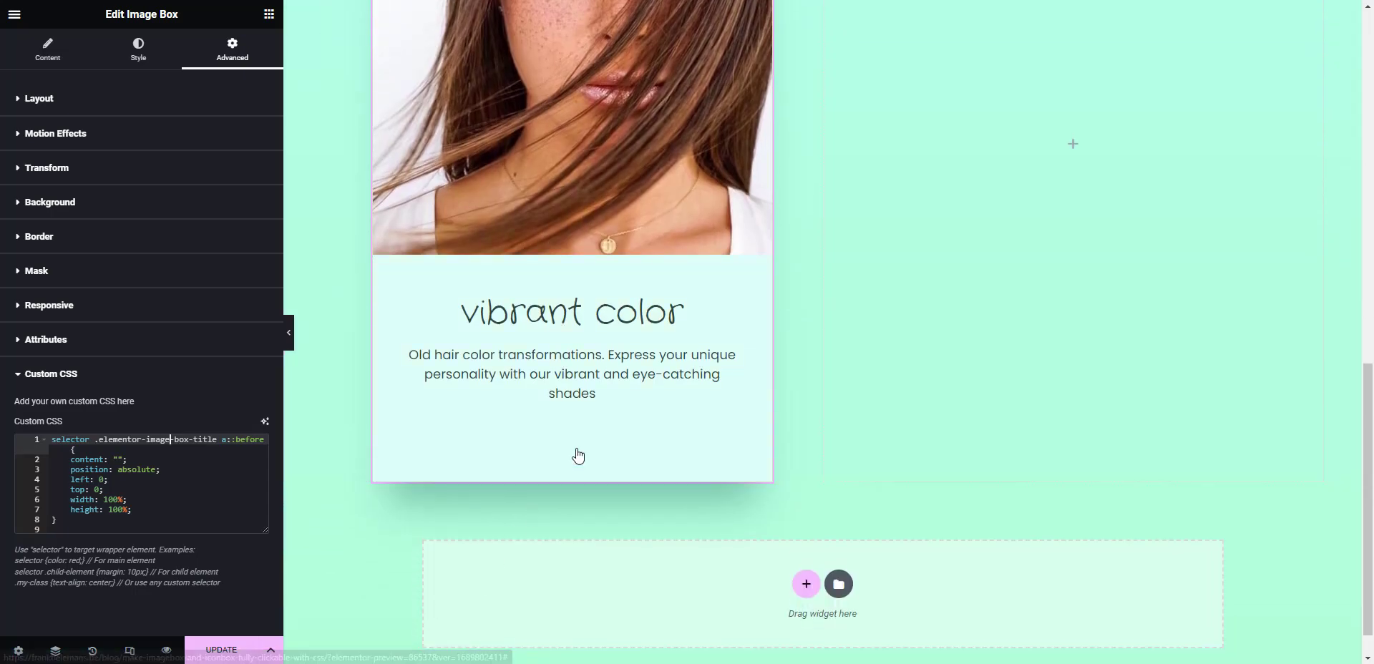
scroll(601, 422, "up", 3)
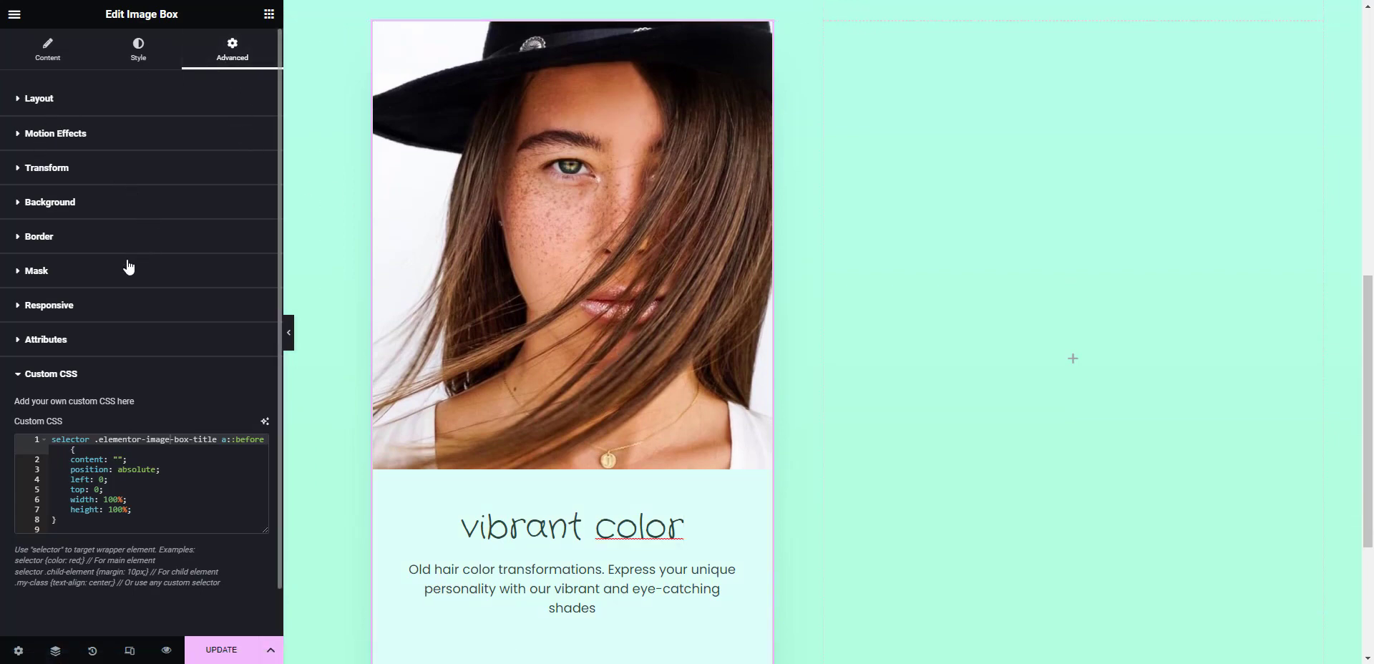
left_click(89, 169)
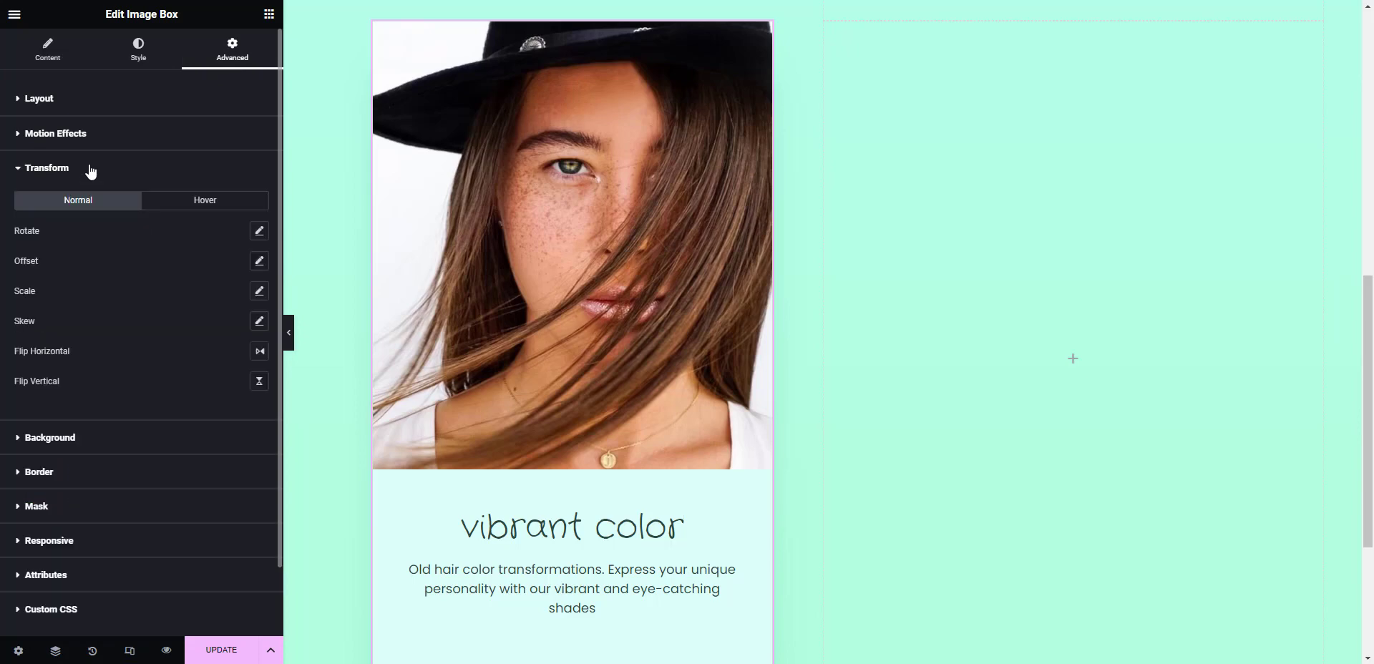
left_click(209, 202)
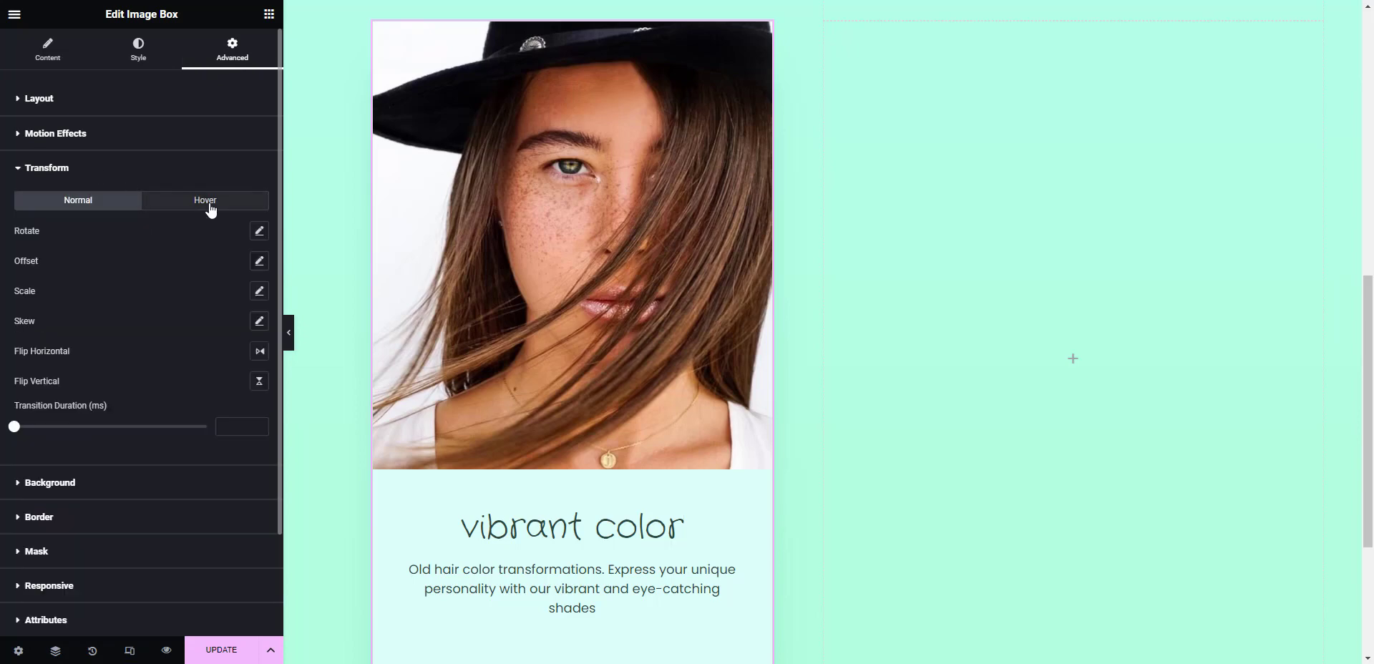
left_click(260, 293)
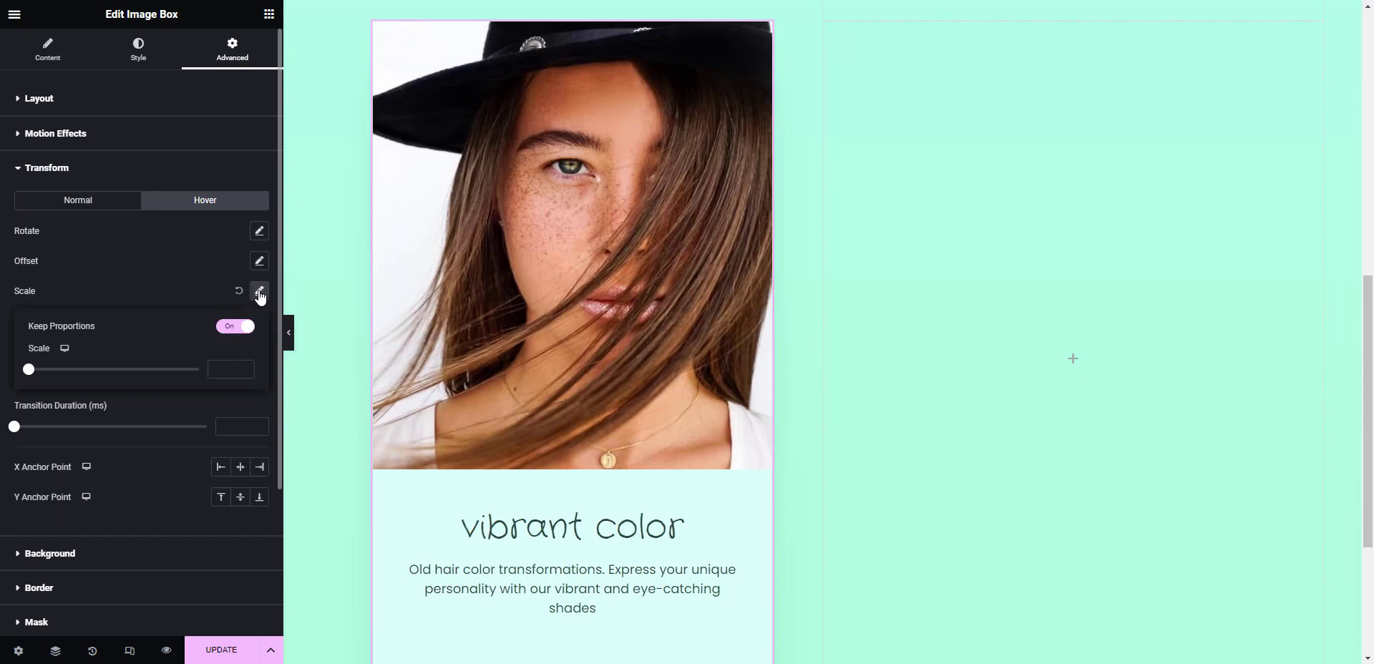
left_click(220, 370)
type("0.95")
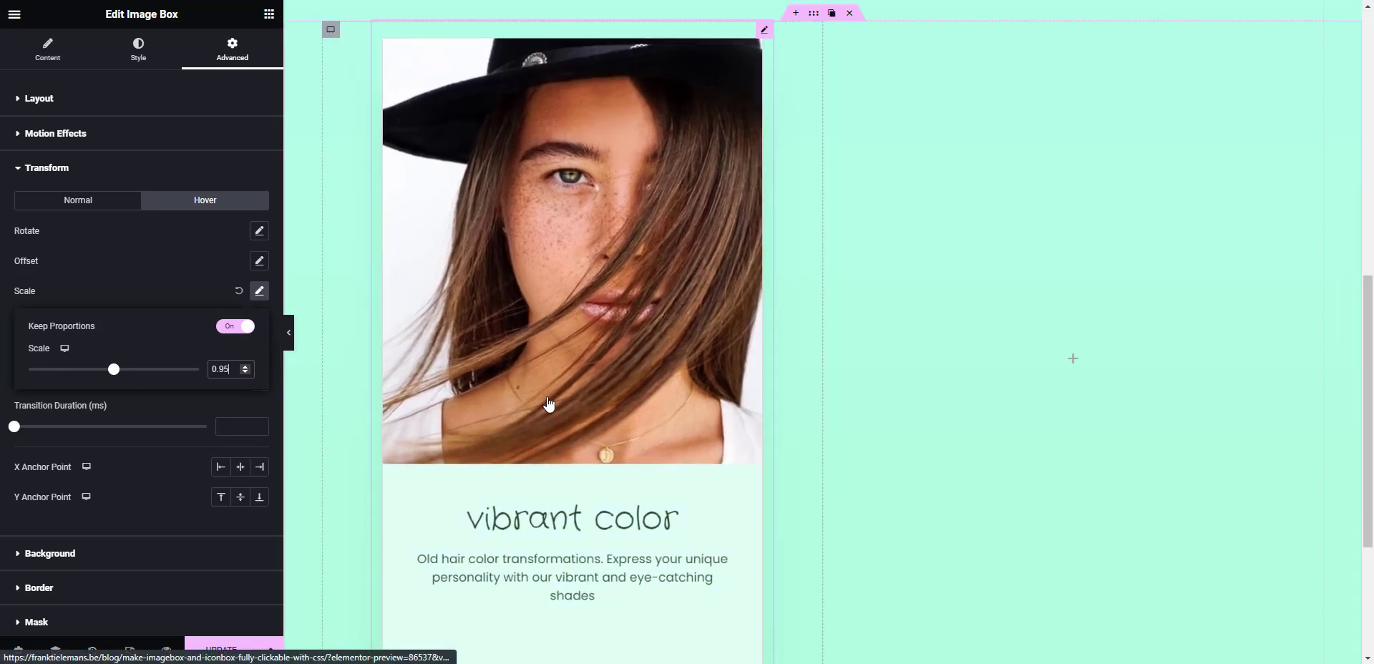
scroll(542, 399, "down", 3)
scroll(725, 398, "up", 1)
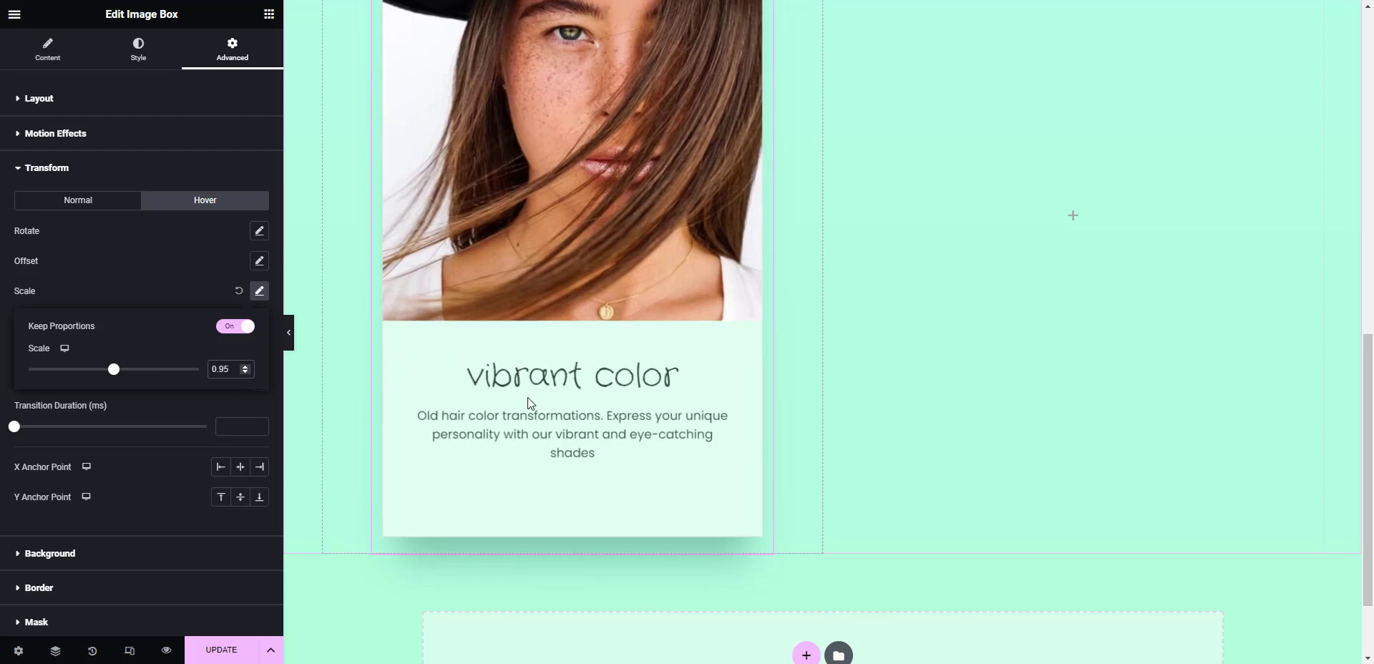
left_click(229, 648)
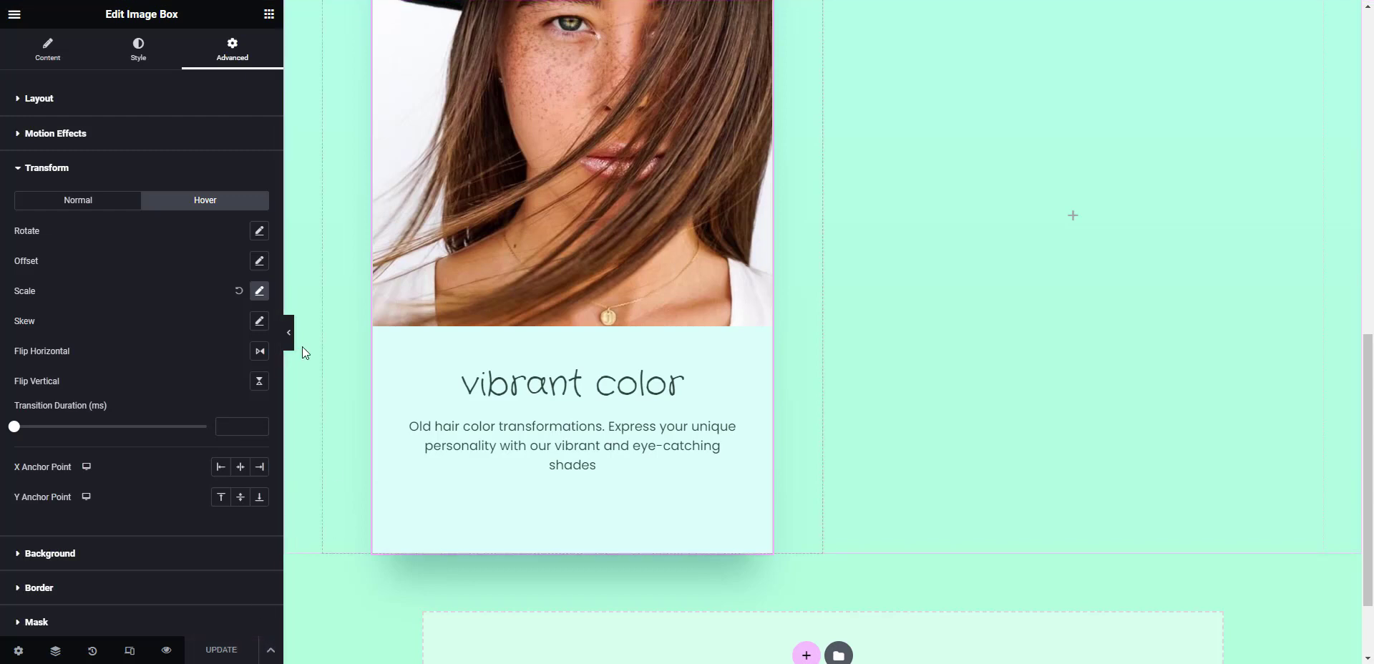
Reload the editor and check the hover behaviour of the image box and the icon box.
key("F5")
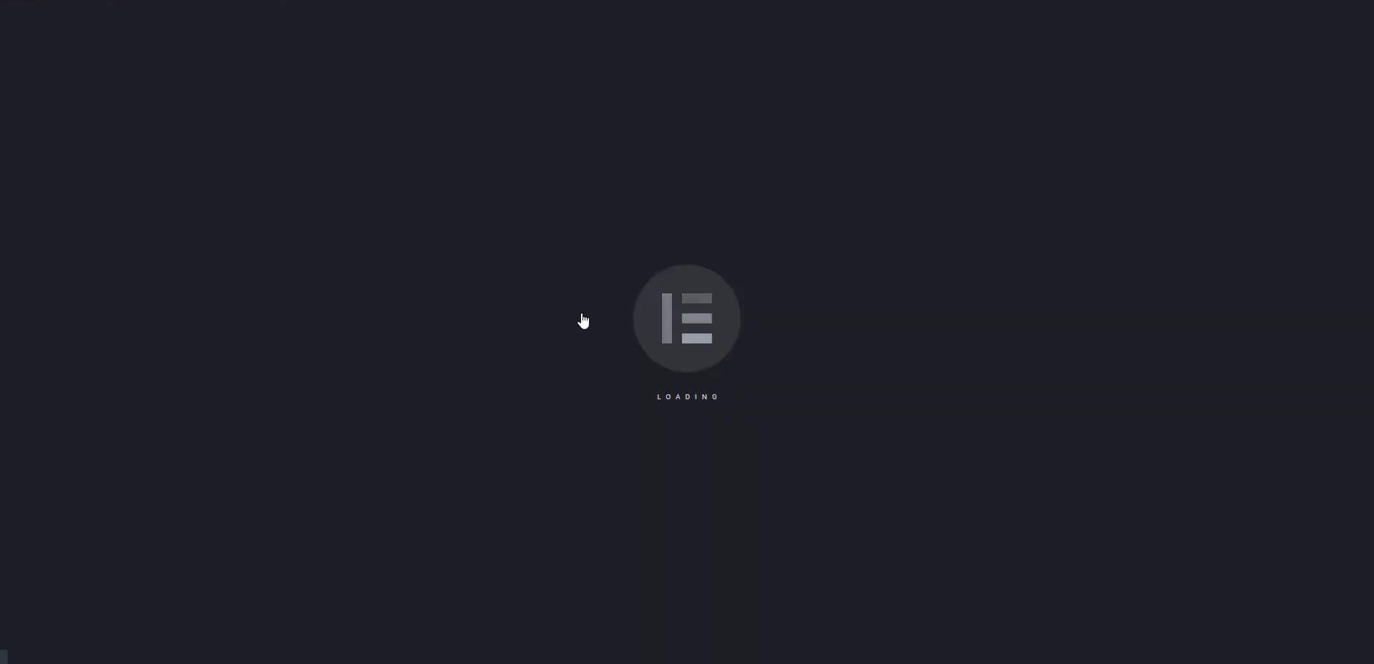
scroll(583, 321, "down", 10)
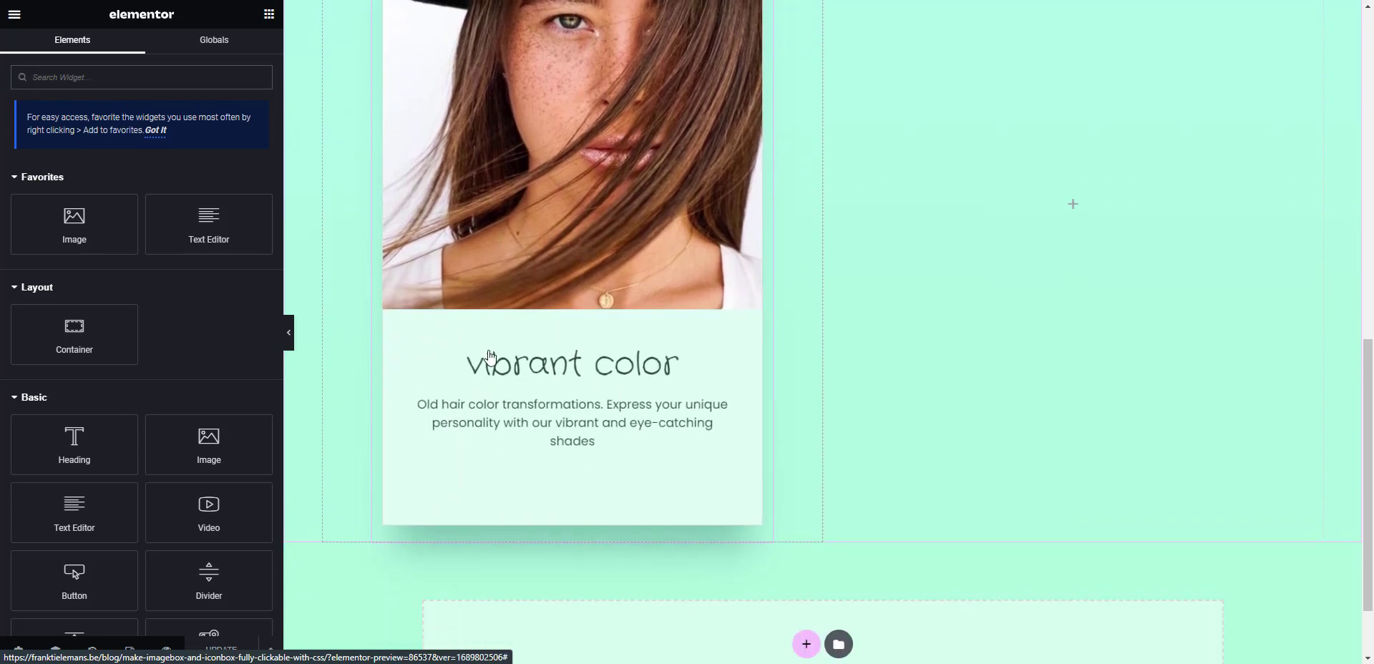
scroll(647, 305, "up", 10)
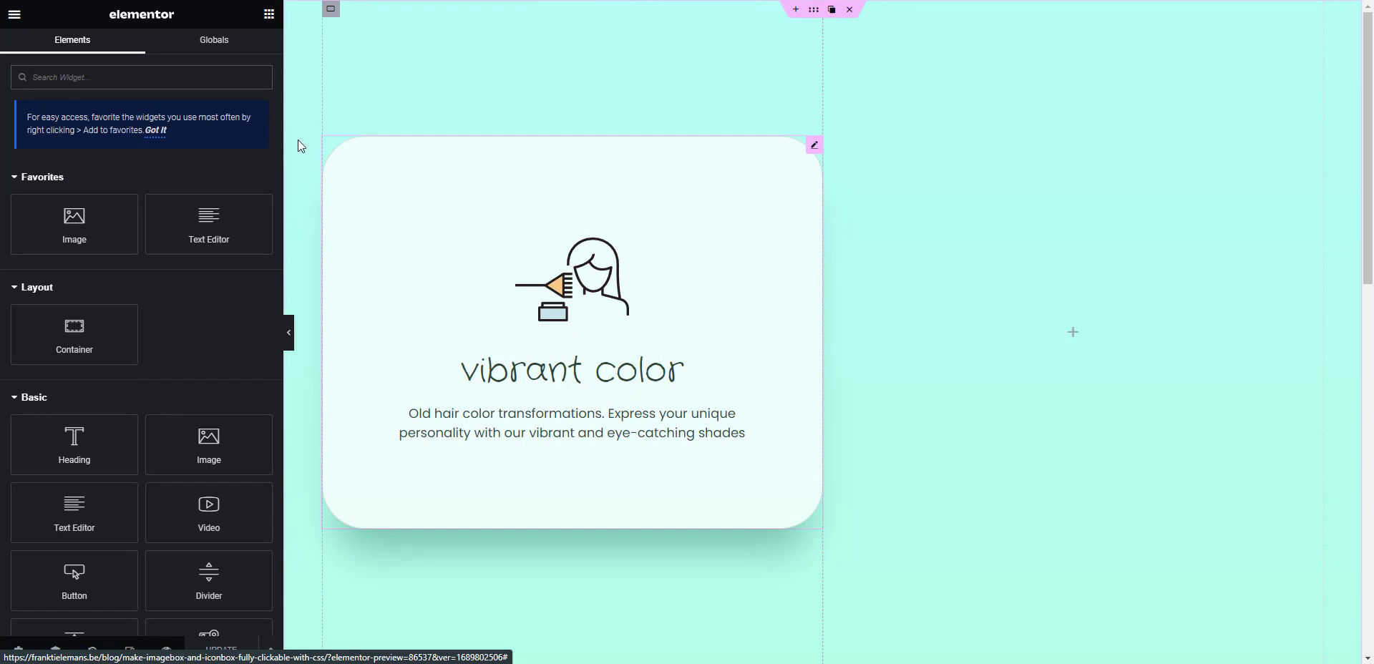
Set the icon box's hover transform scale to 1.05 with proportions kept and update the page.
left_click(218, 47)
left_click(347, 223)
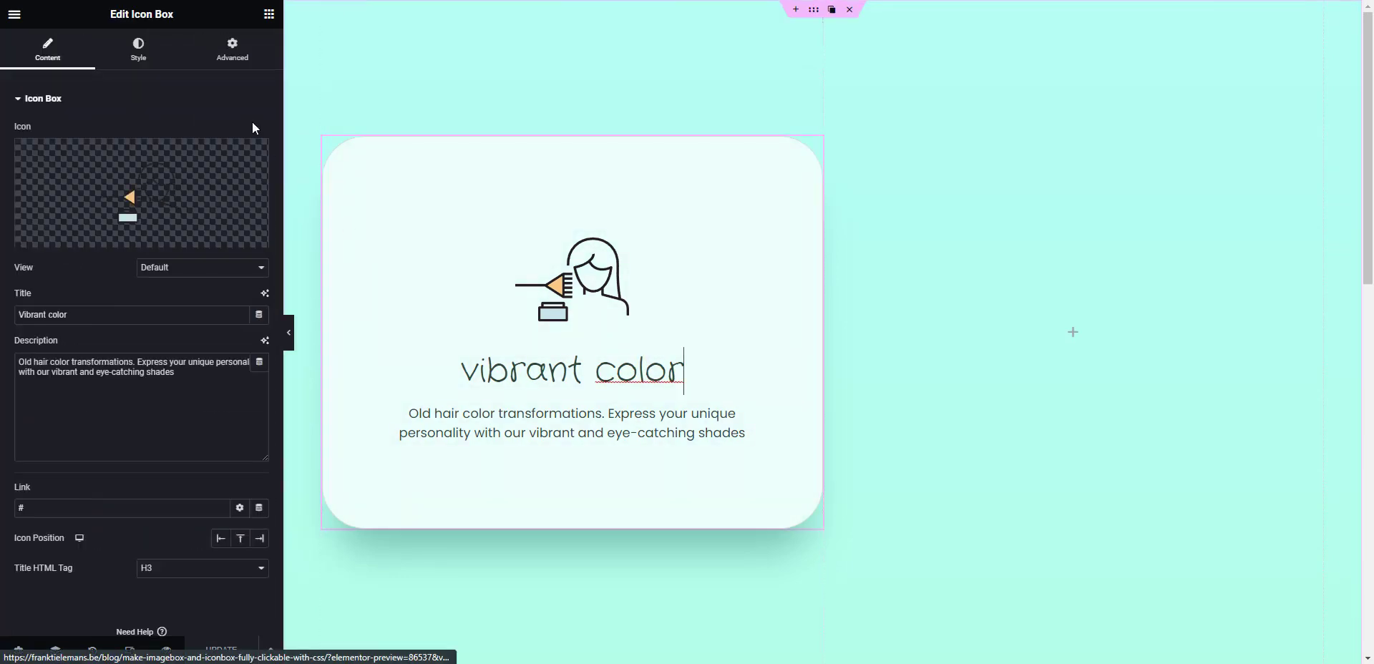
left_click(232, 49)
scroll(195, 320, "down", 5)
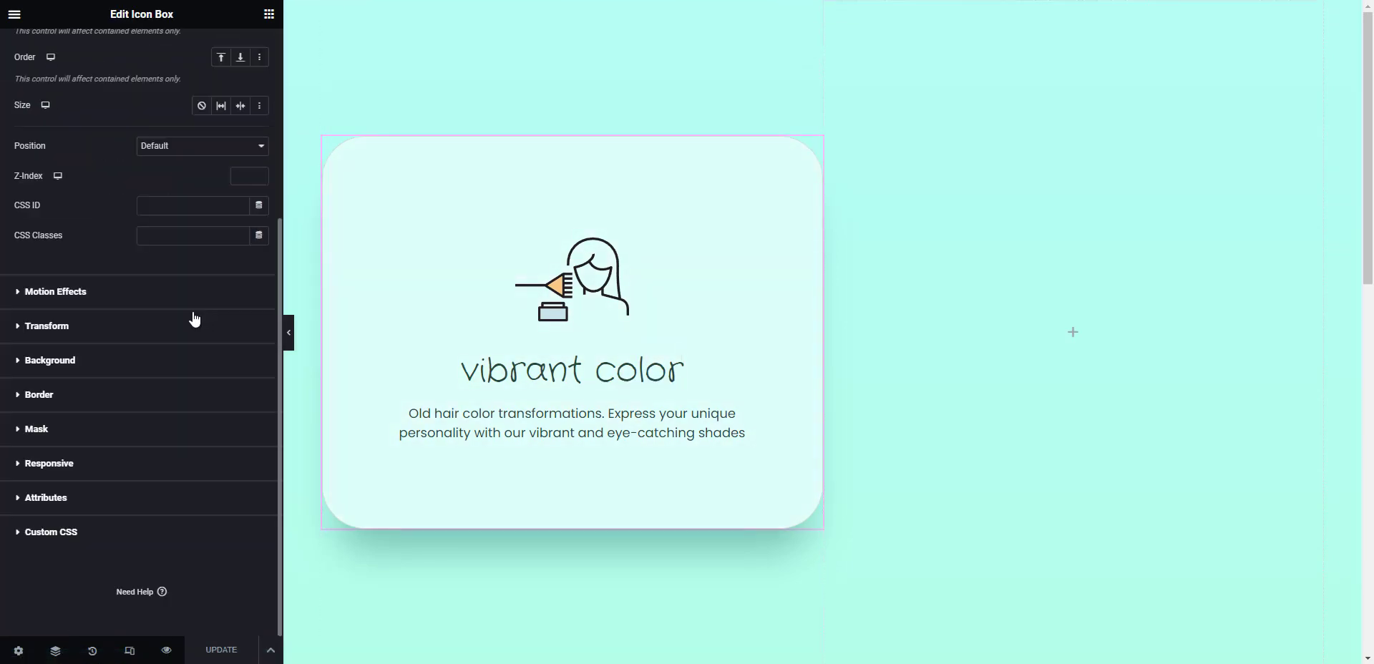
left_click(75, 334)
left_click(213, 203)
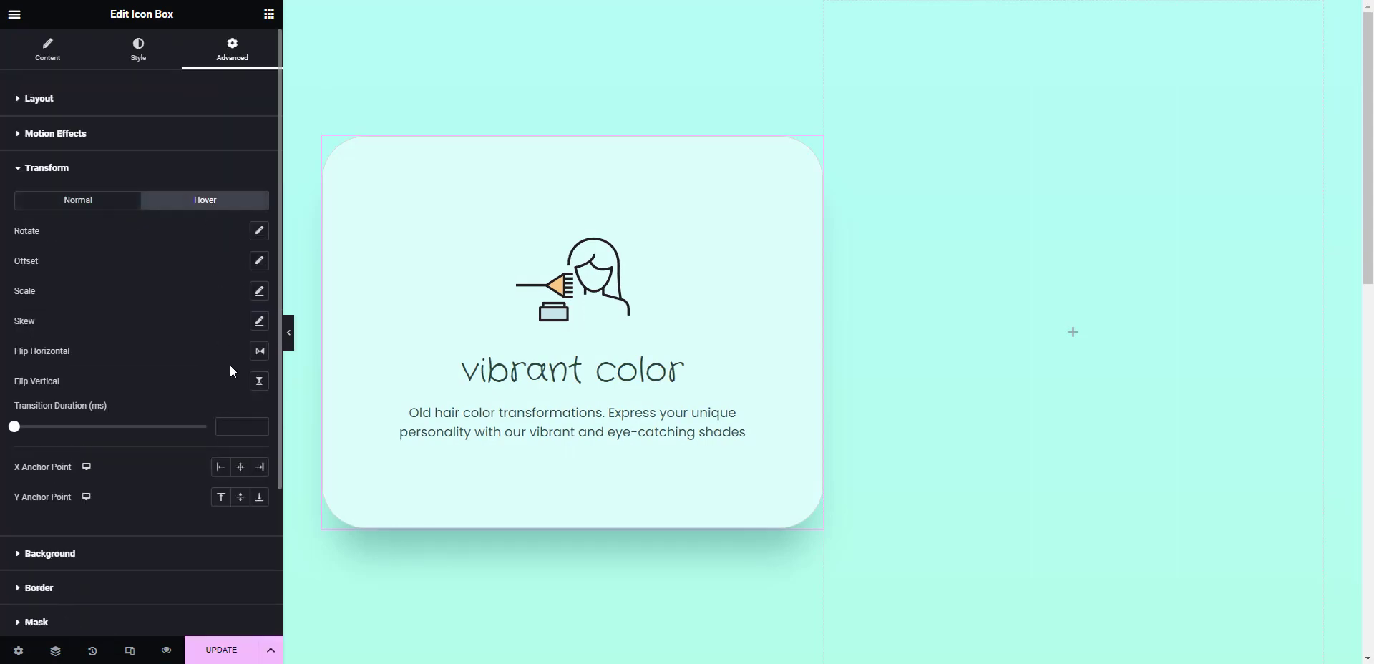
left_click(260, 293)
left_click_drag(233, 369, 184, 376)
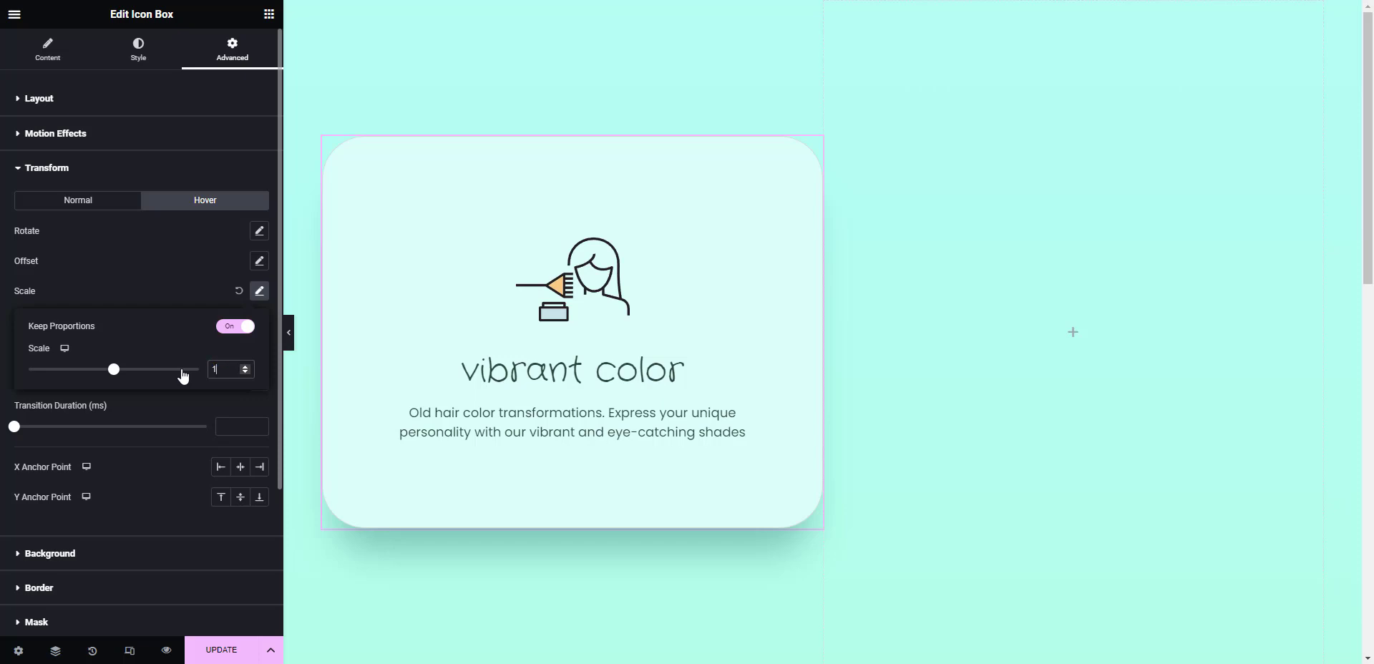
type("1.05")
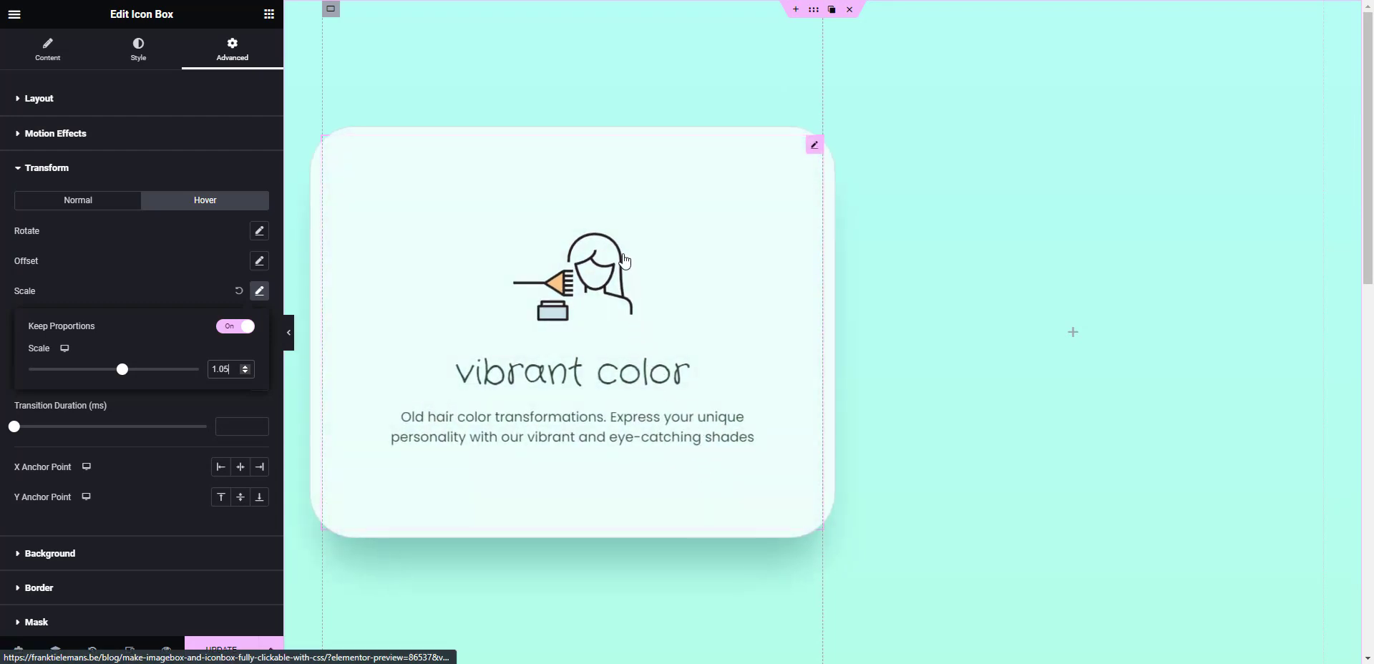
left_click(227, 649)
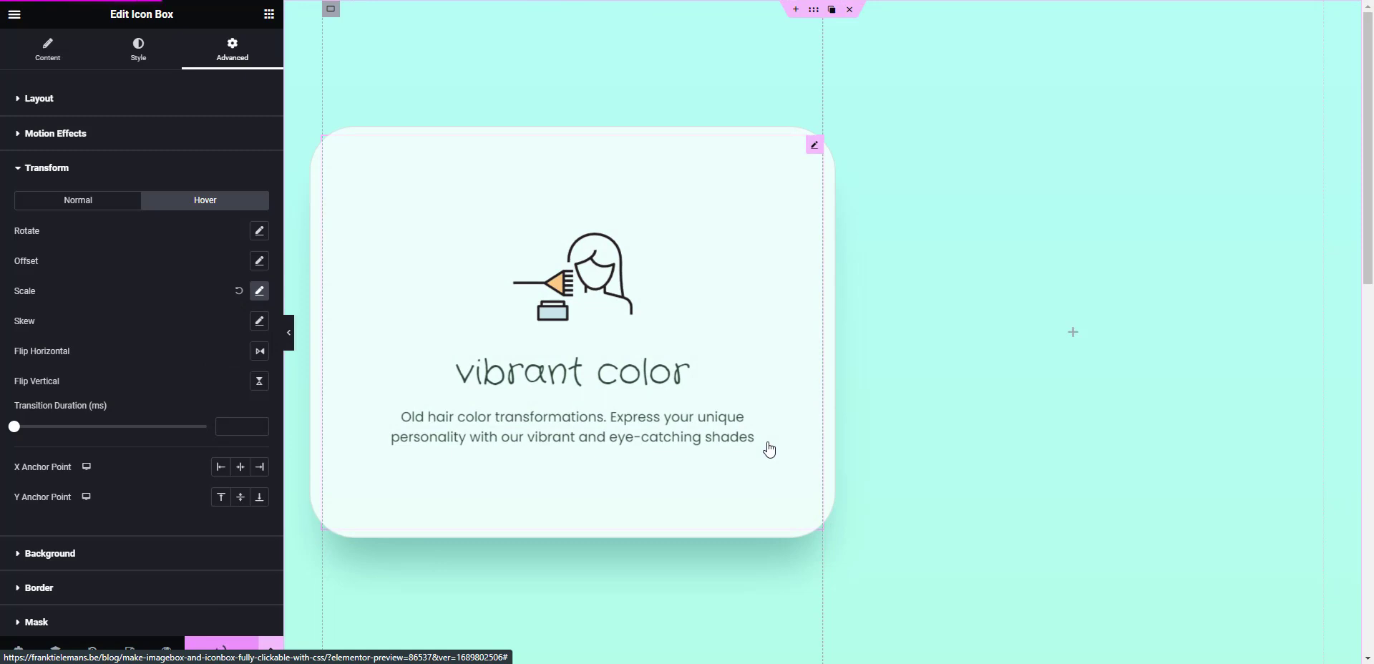
View the page outside the editor and check the clickable area and hover scaling of both boxes.
left_click(286, 0)
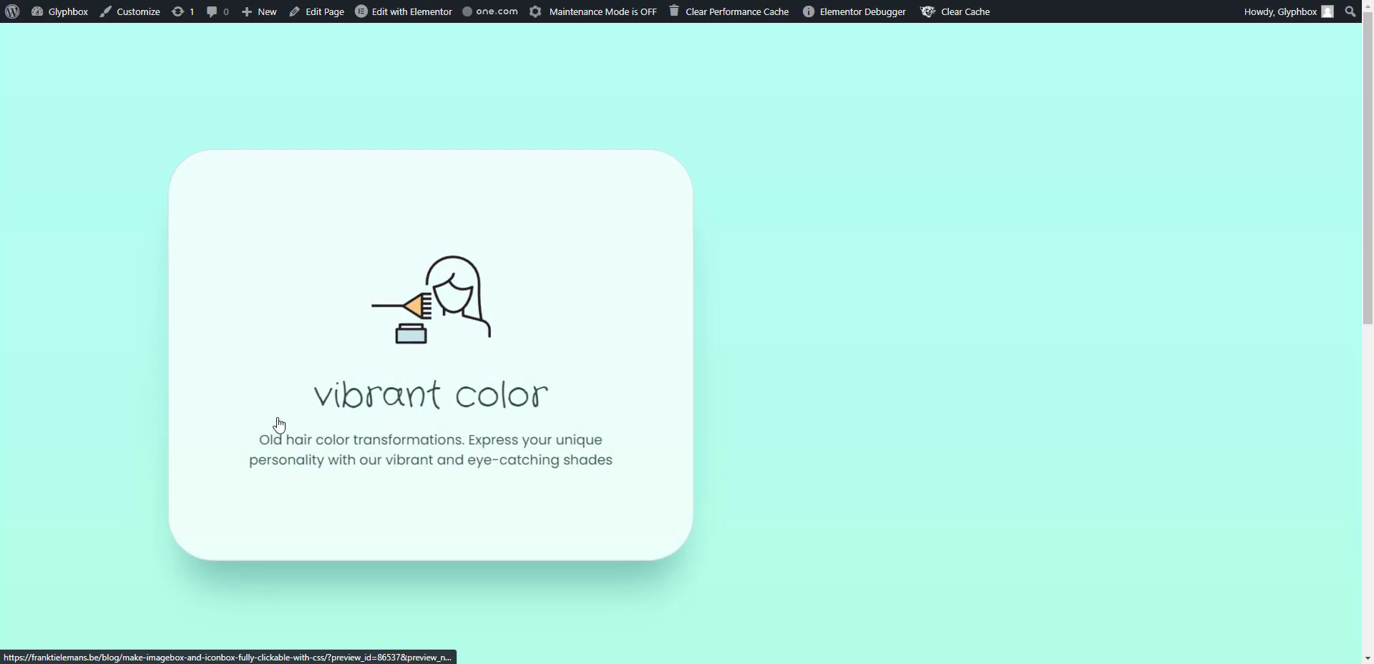
scroll(399, 364, "down", 5)
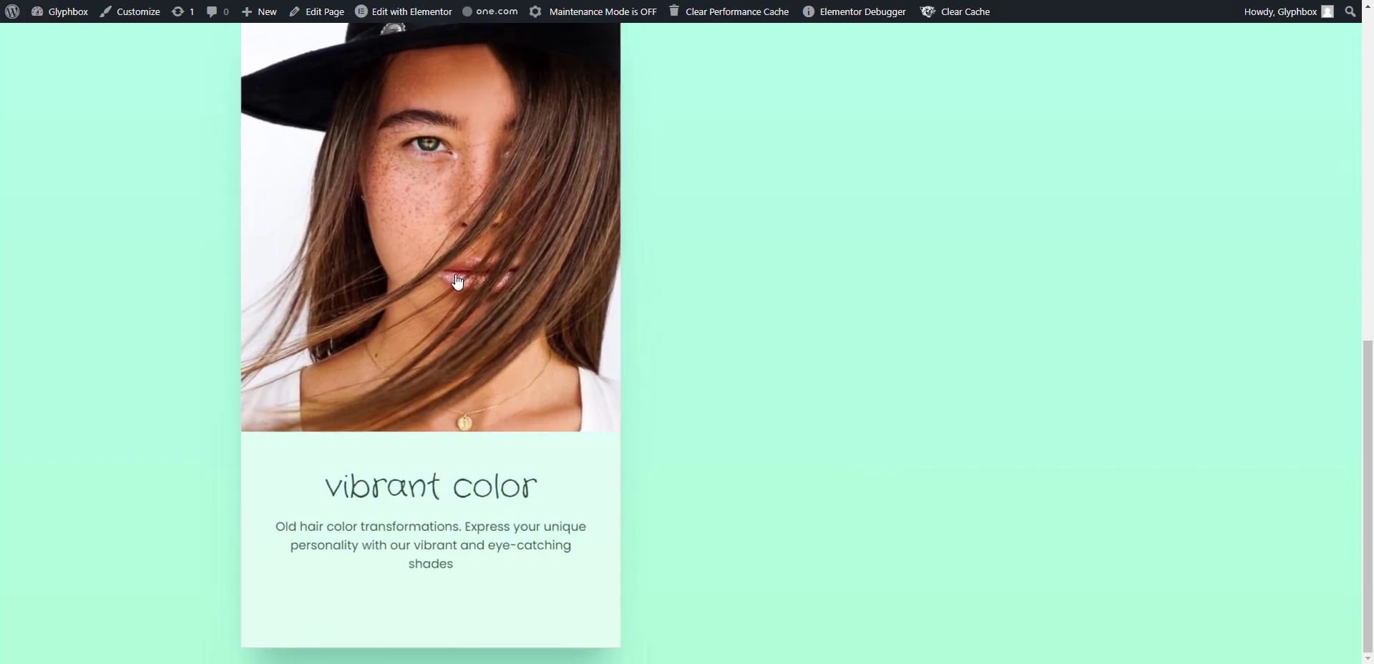
scroll(458, 281, "up", 5)
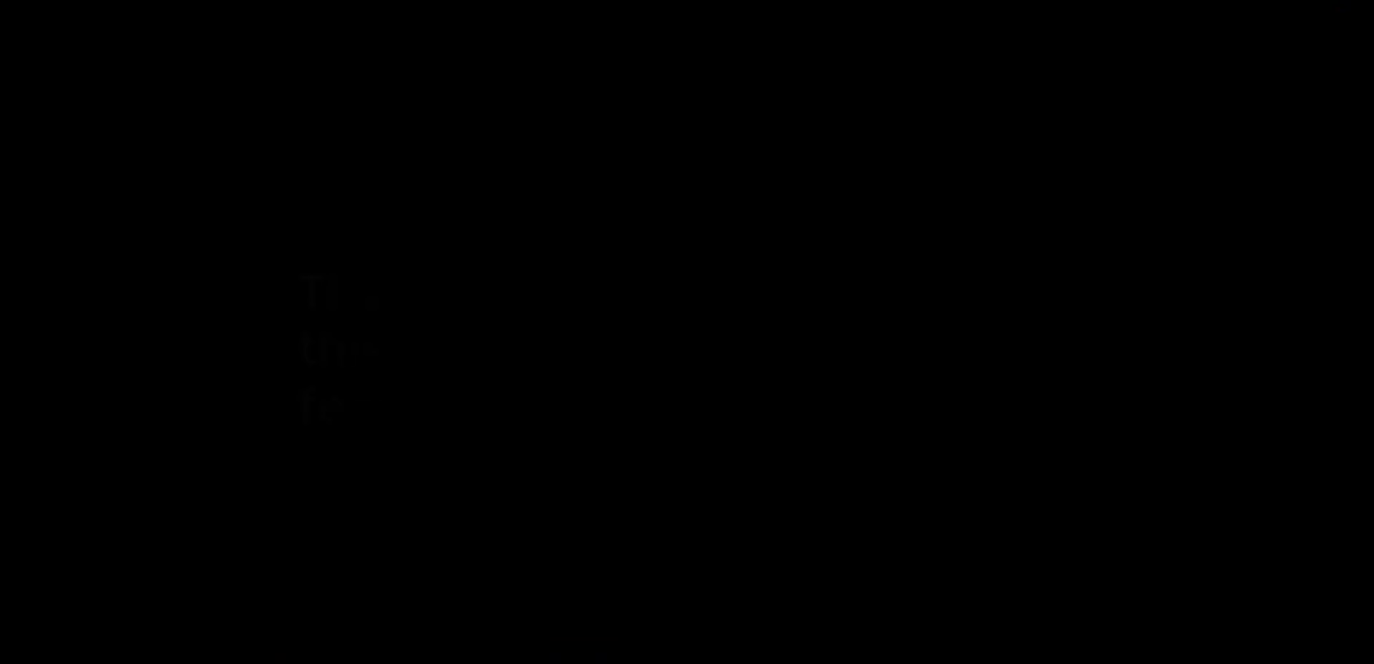